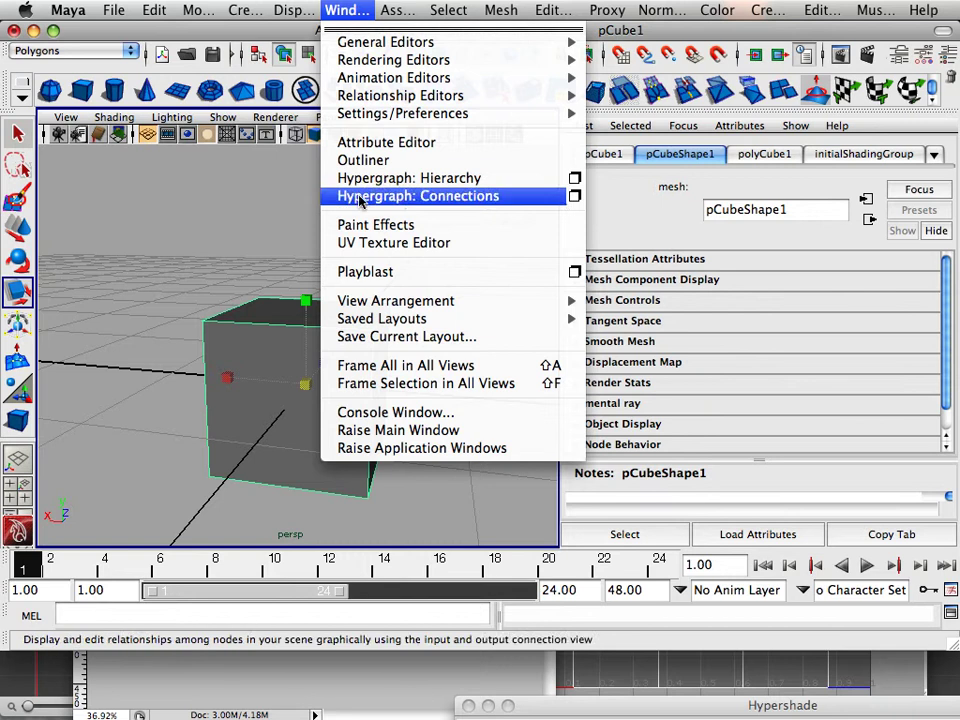
Step: Open the UV Texture Editor for the cube and place it beside the cube in the perspective view
click(385, 243)
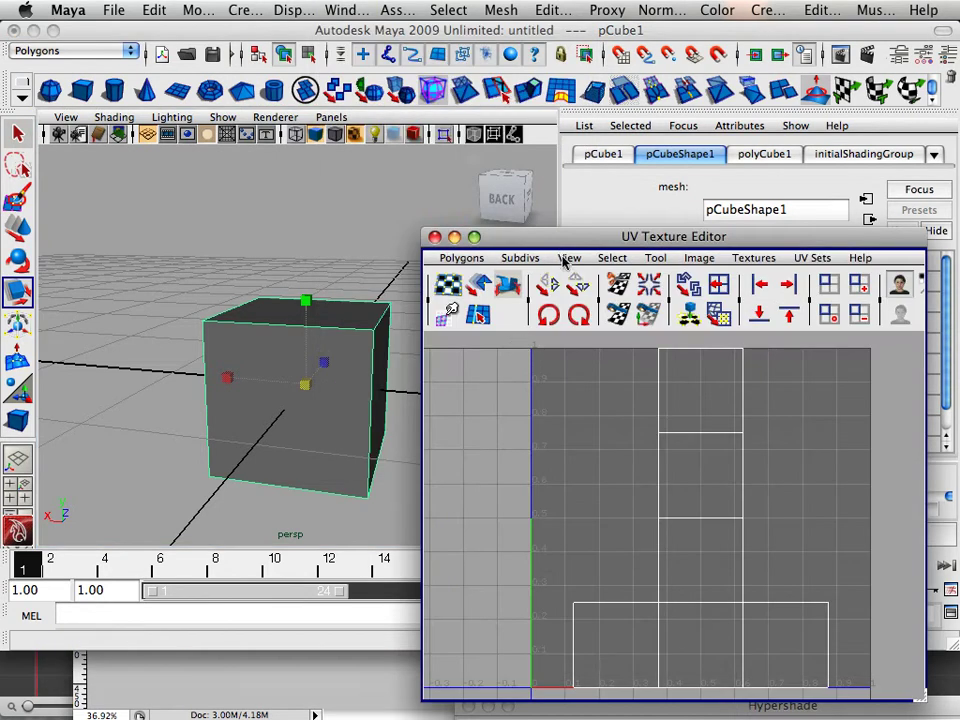
drag(555, 240, 563, 94)
alt+middle_drag(350, 328, 270, 328)
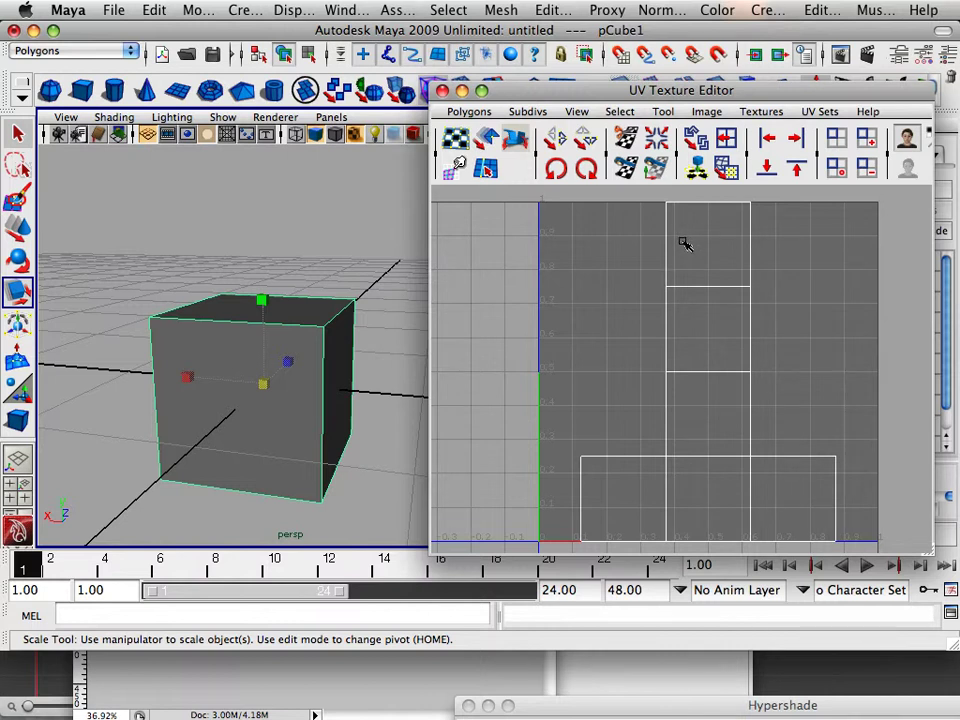
middle_drag(380, 432, 370, 428)
scroll(370, 428, up, 2)
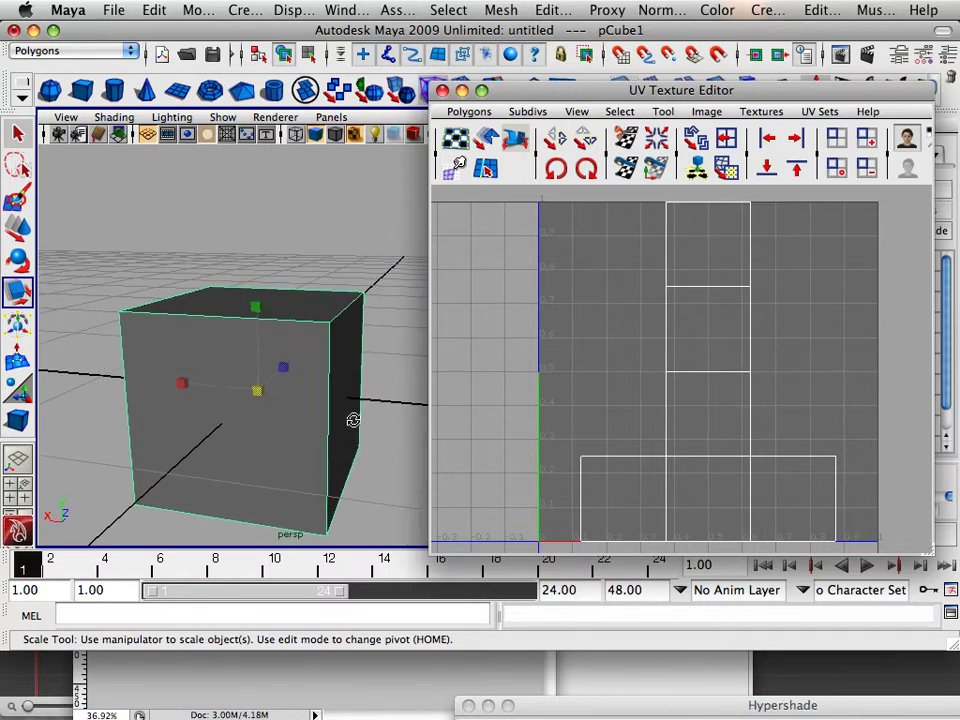
alt+drag(354, 420, 344, 427)
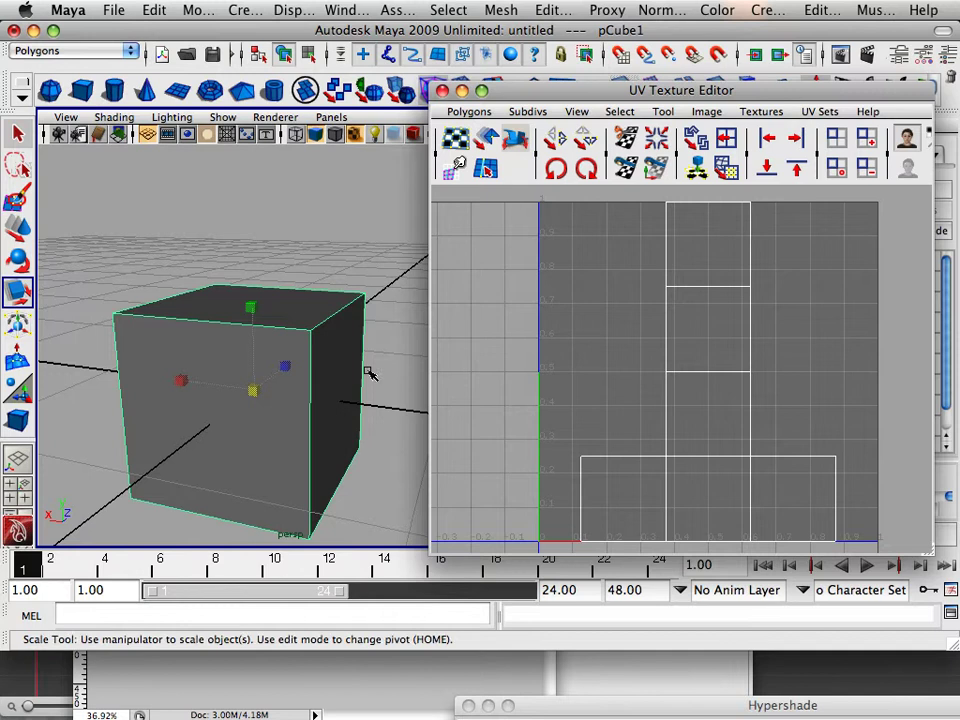
Step: Smooth the cube's mesh twice to round it into a sphere
click(503, 12)
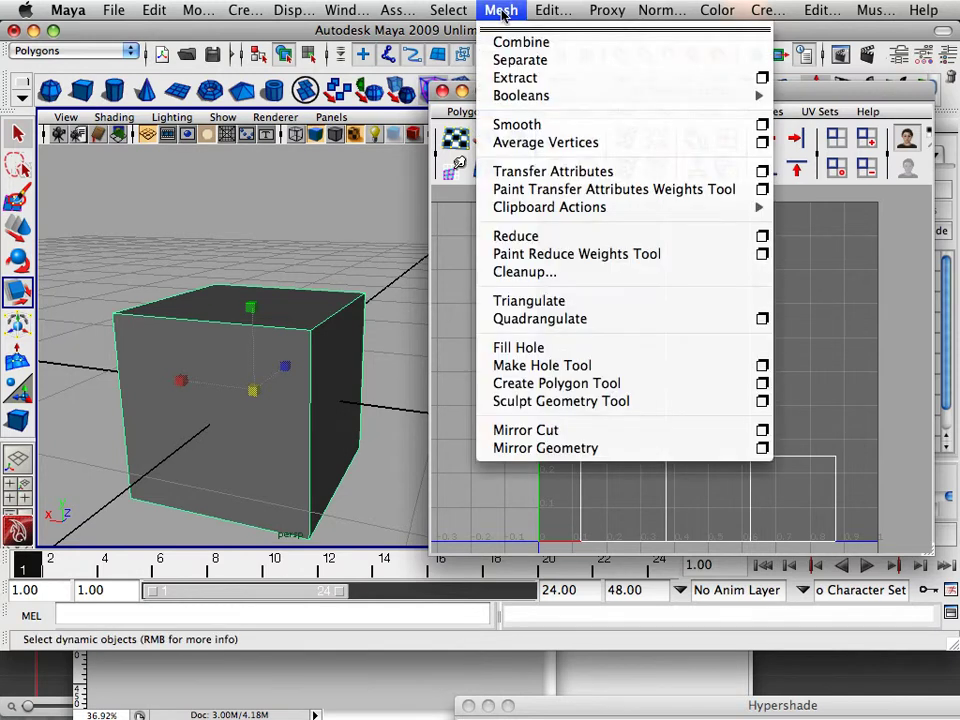
click(520, 123)
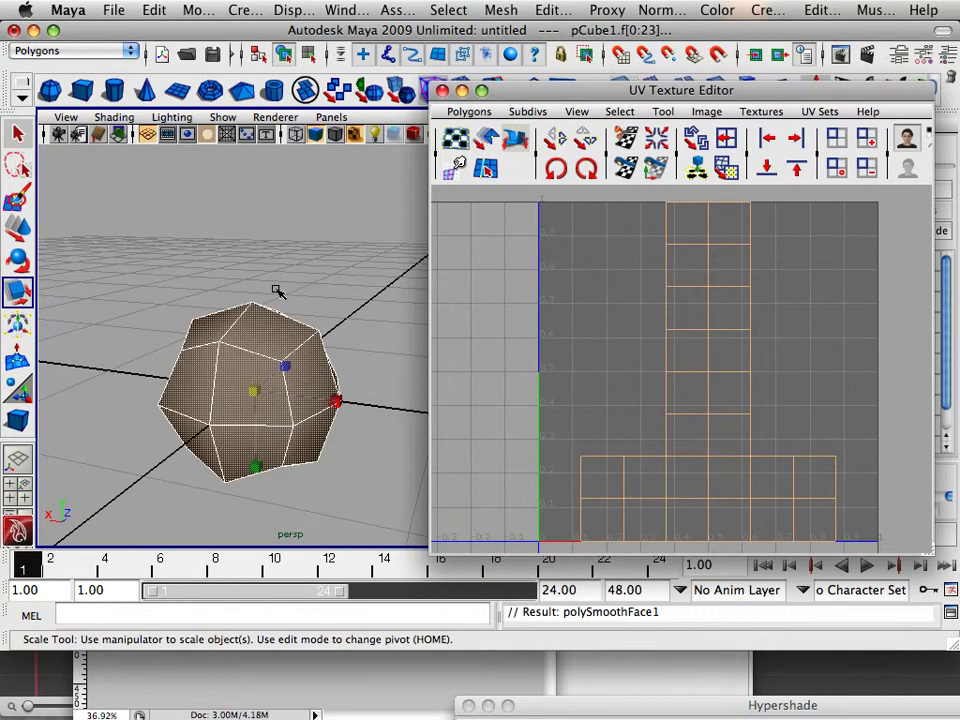
key(g)
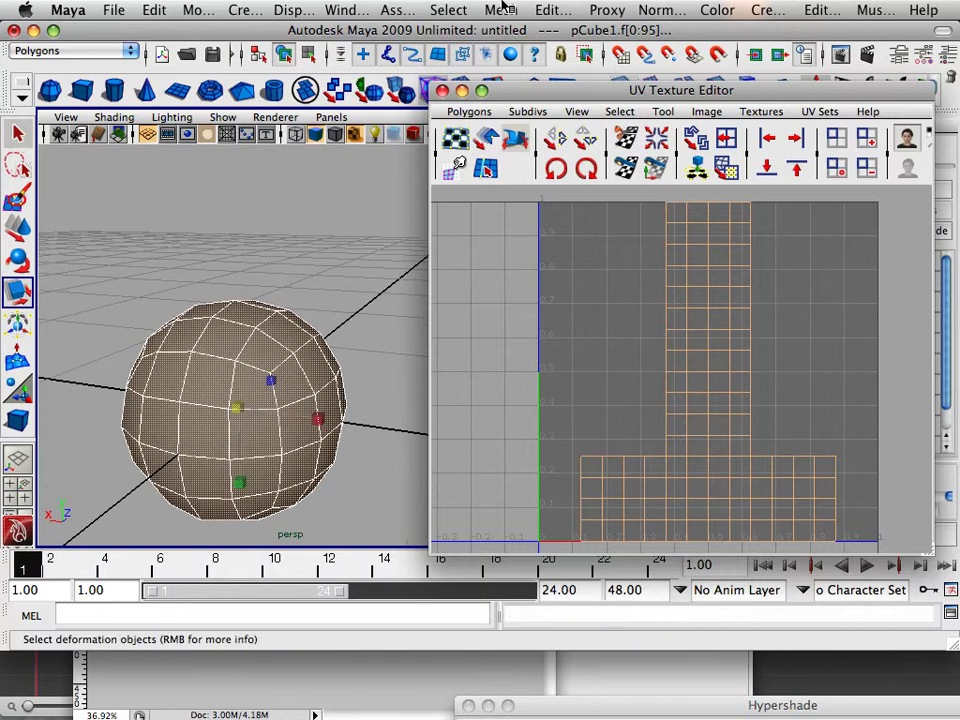
click(503, 10)
click(287, 318)
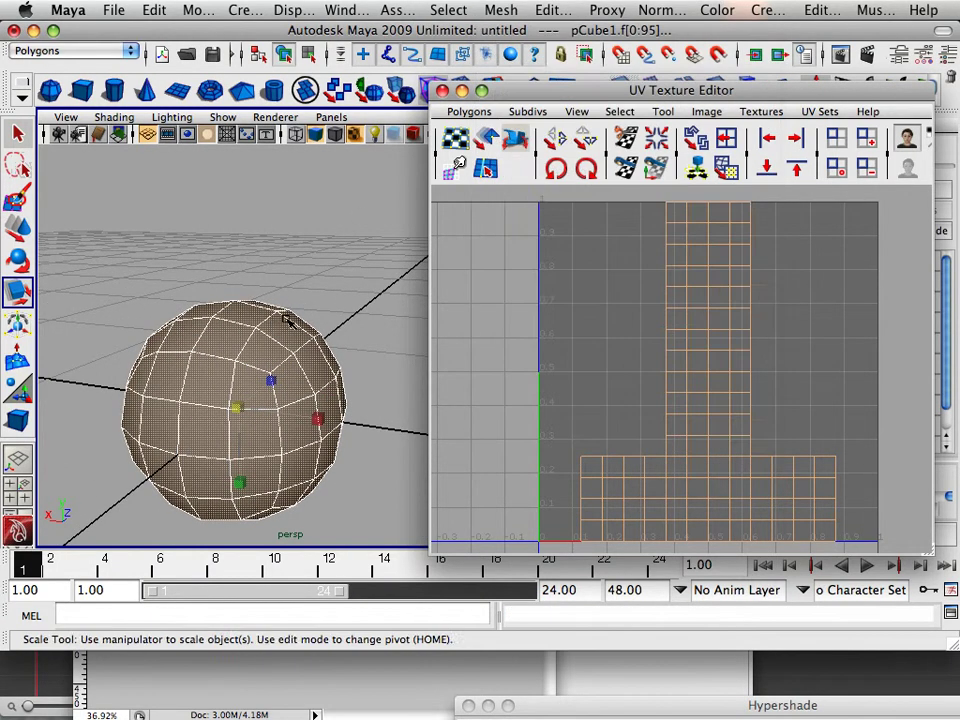
Step: Clear the face selection and select the smoothed cube as a whole object
alt+drag(270, 287, 238, 279)
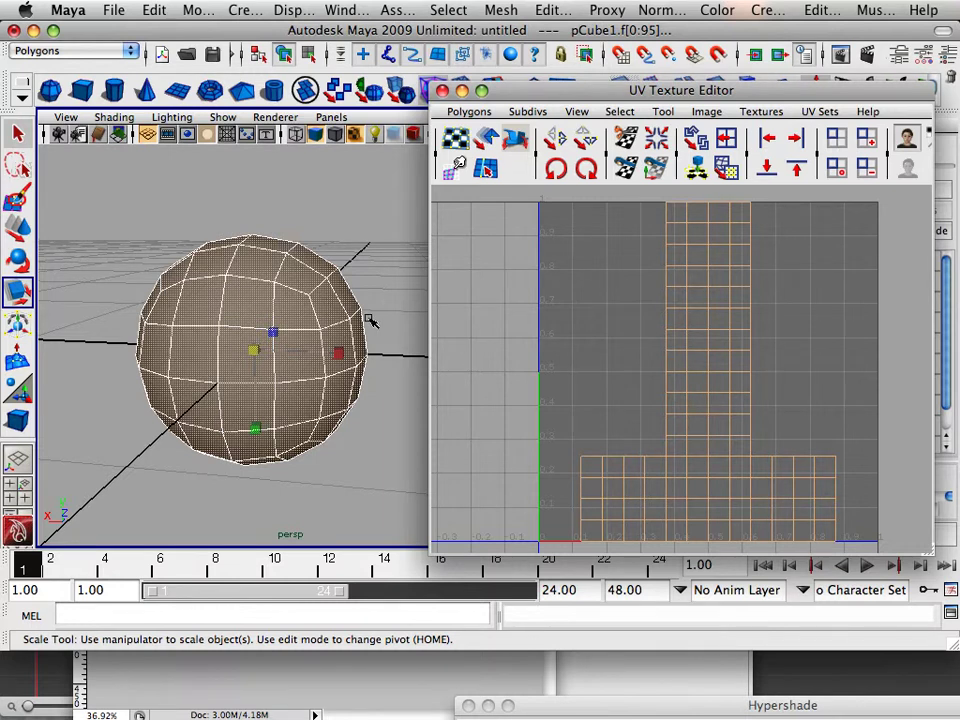
scroll(226, 302, up, 2)
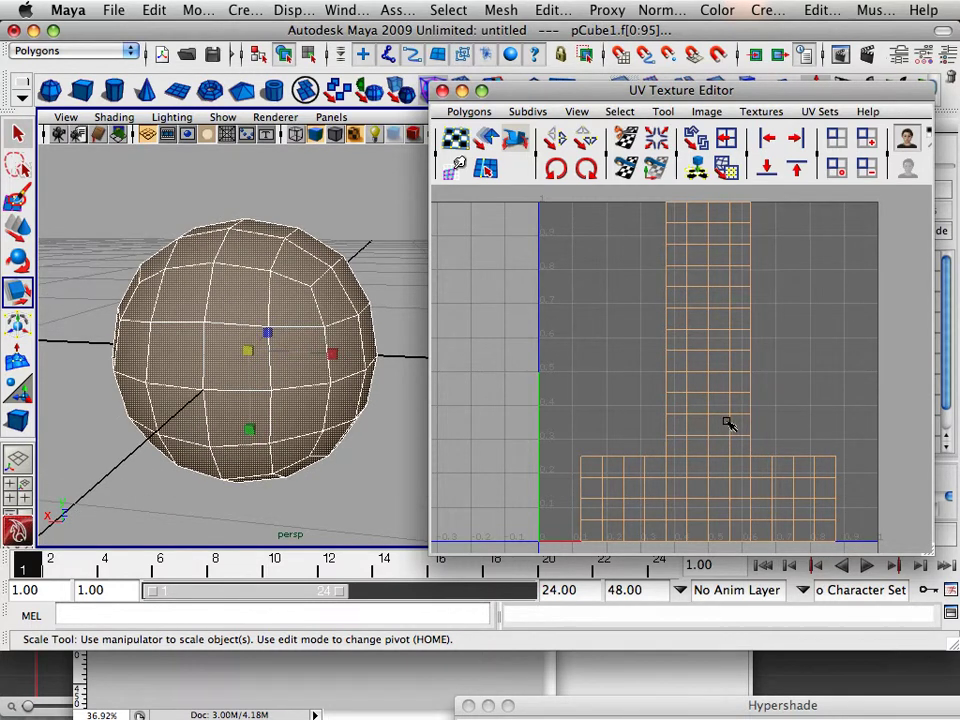
scroll(720, 420, down, 2)
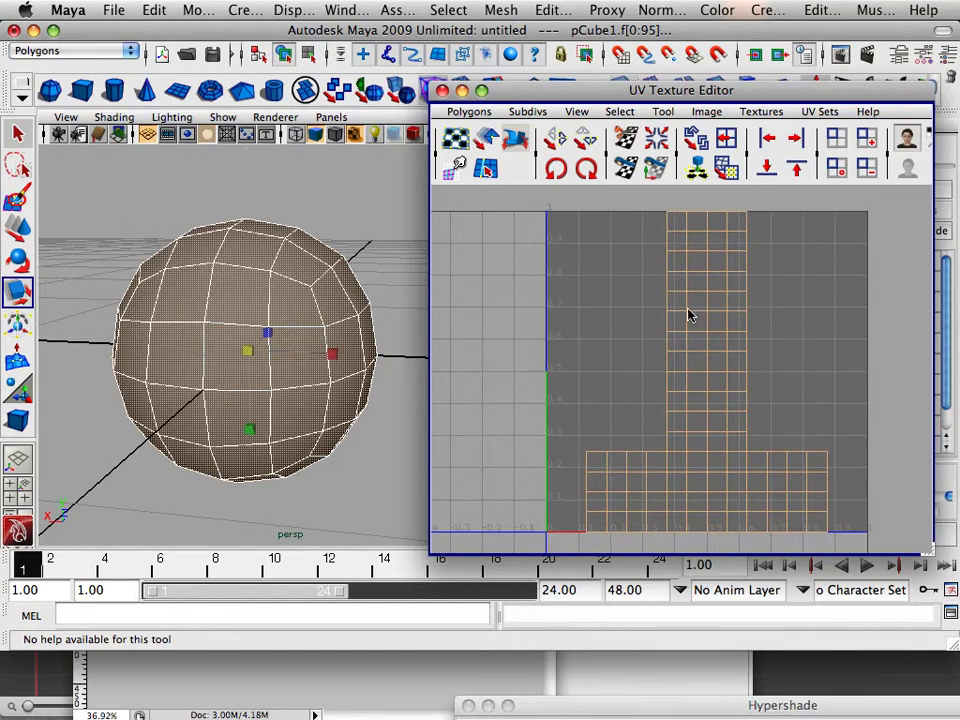
scroll(688, 315, down, 2)
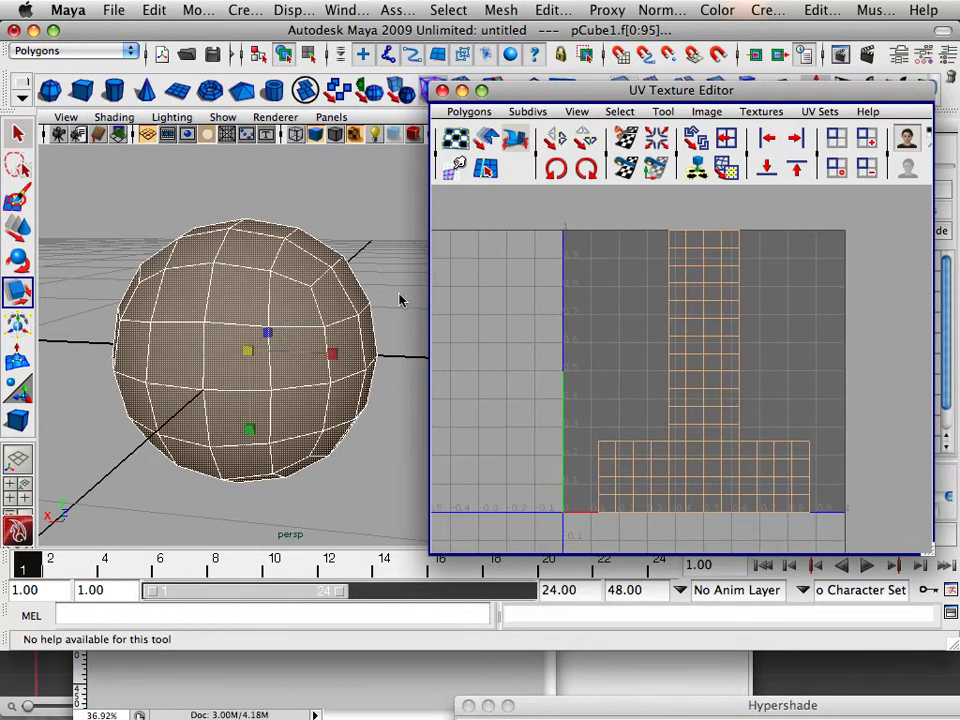
click(399, 300)
alt+drag(399, 300, 321, 300)
click(316, 308)
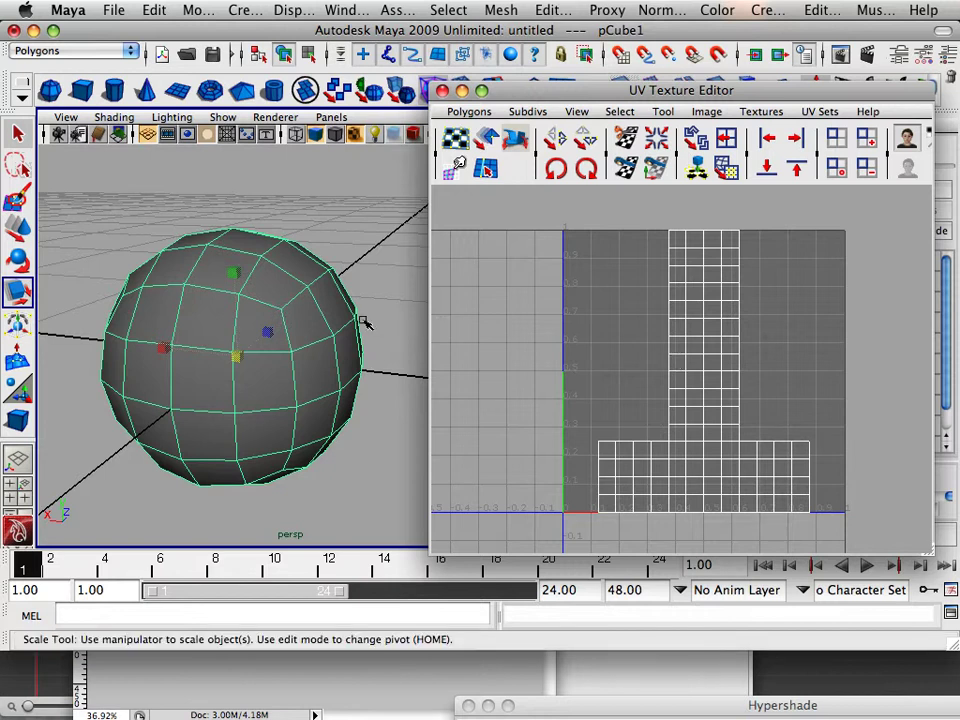
Step: Assign a new Lambert material to the smoothed cube
alt+drag(360, 326, 273, 318)
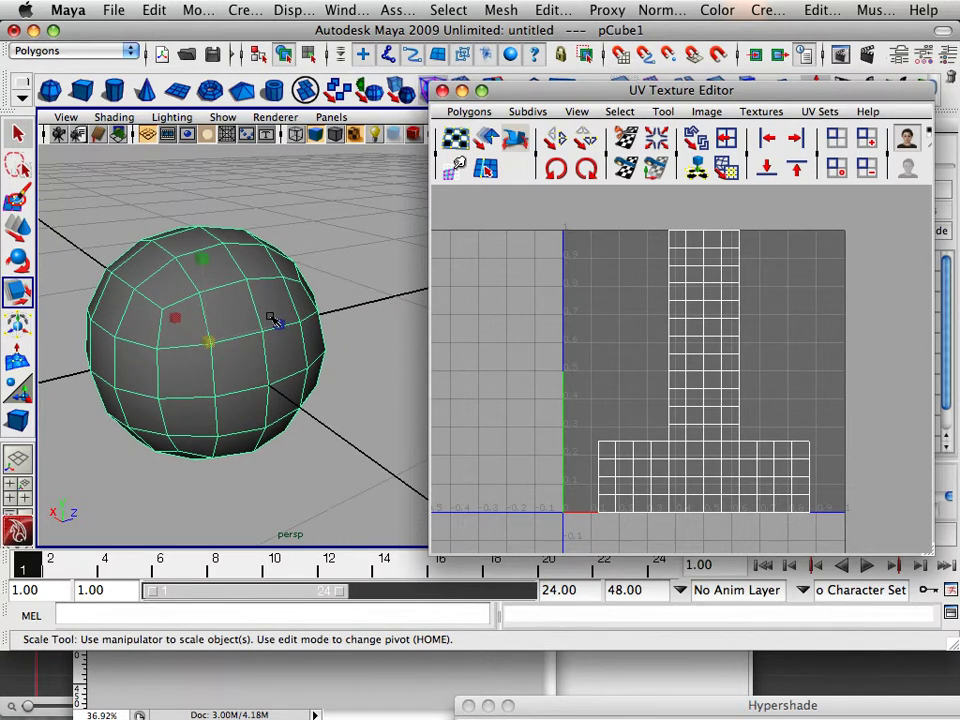
alt+drag(262, 318, 281, 312)
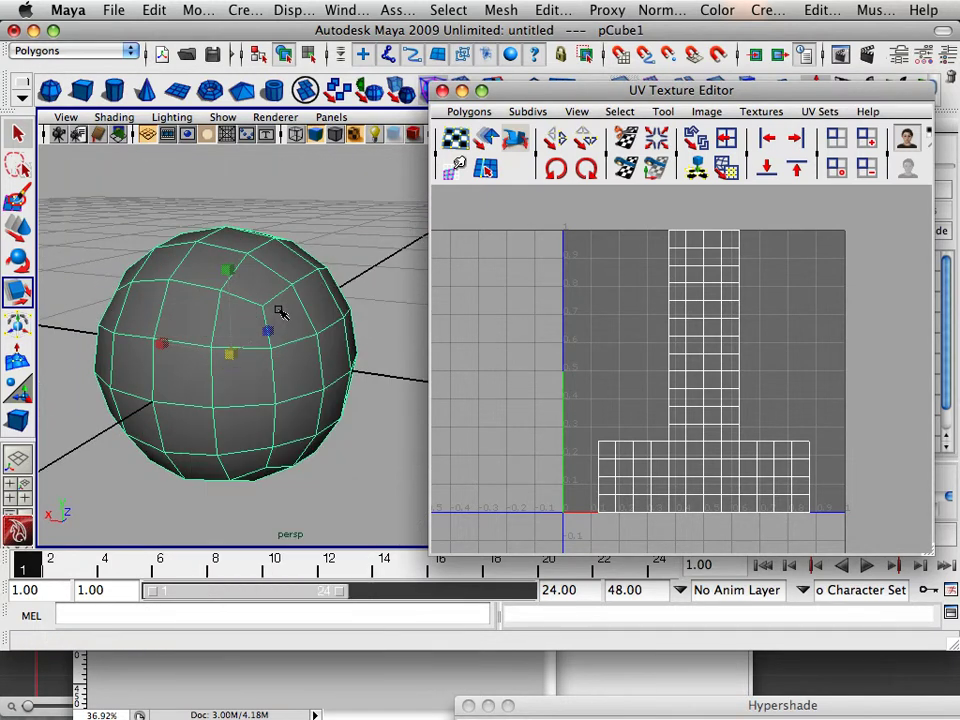
right_click(268, 316)
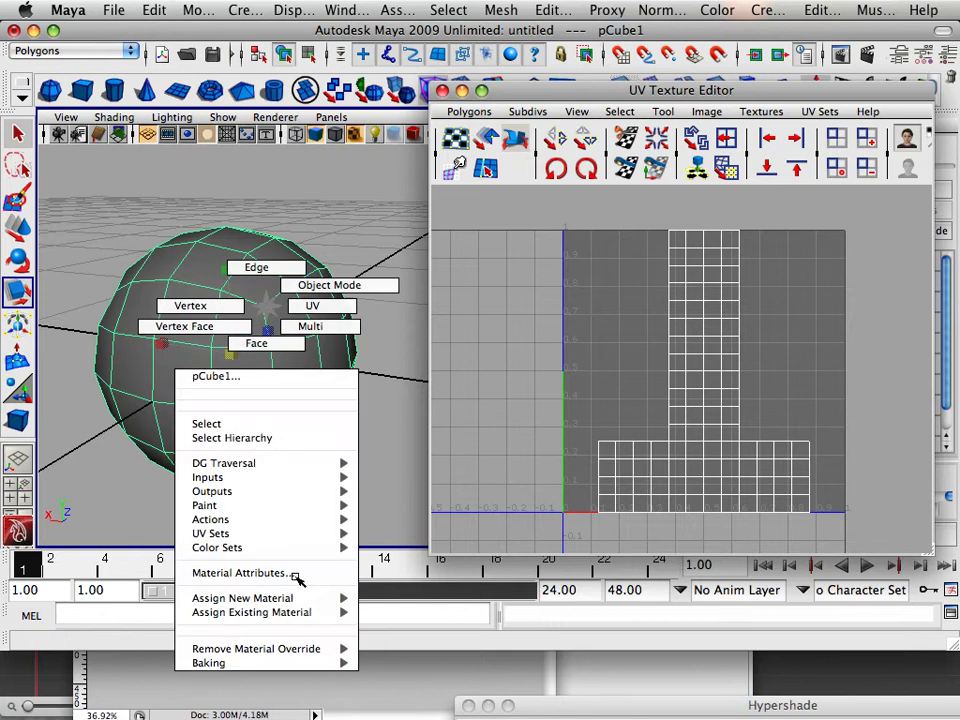
mouse_move(303, 601)
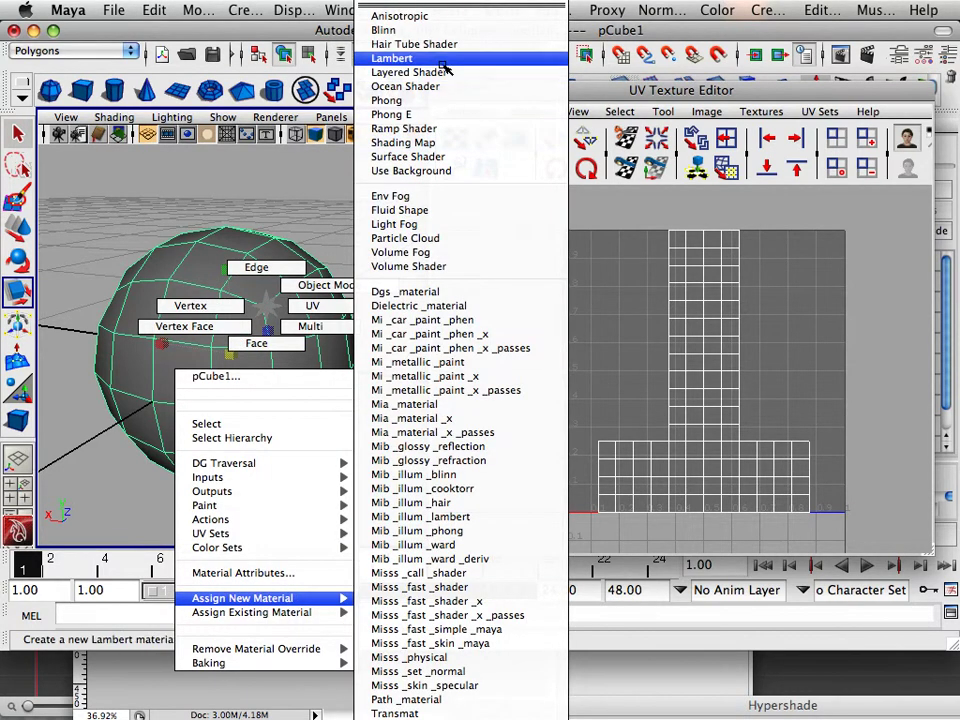
click(395, 58)
right_click(256, 338)
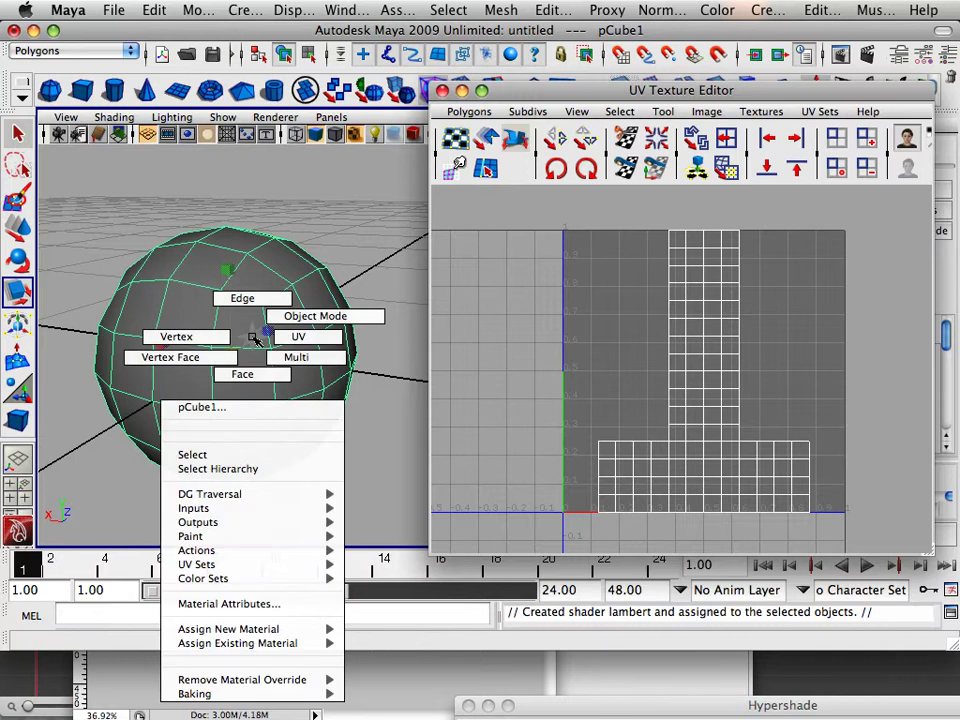
mouse_move(272, 645)
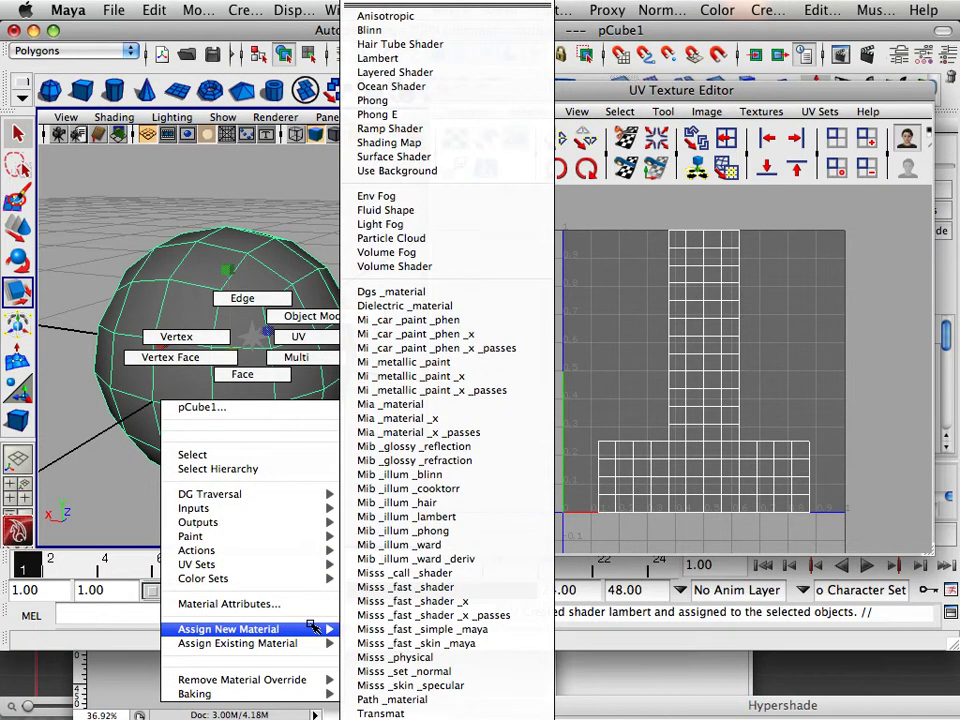
click(118, 508)
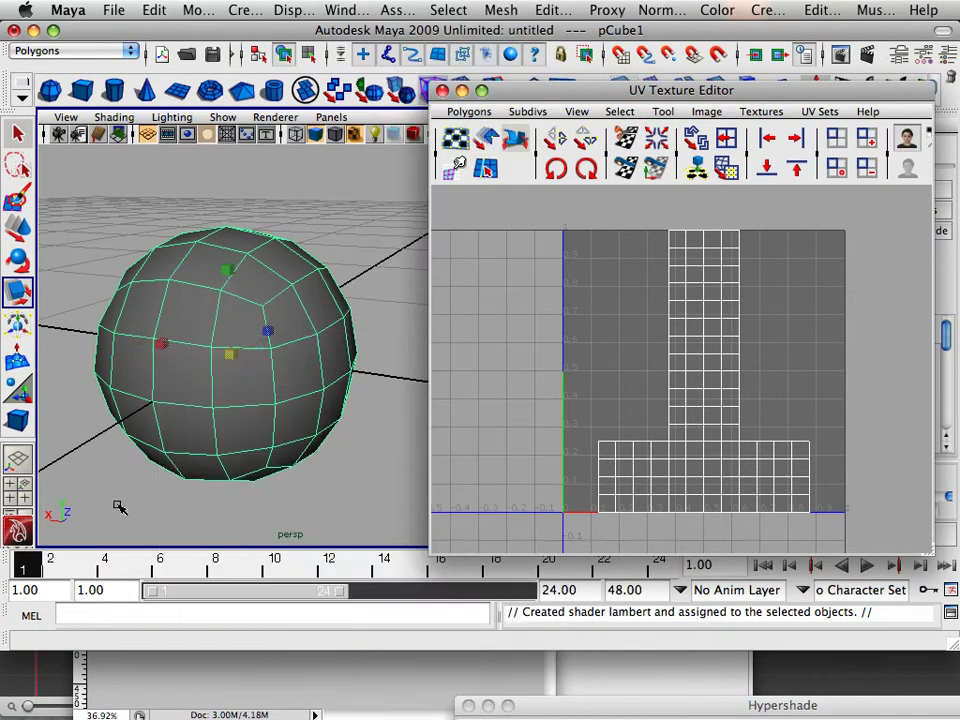
right_click(283, 334)
click(332, 311)
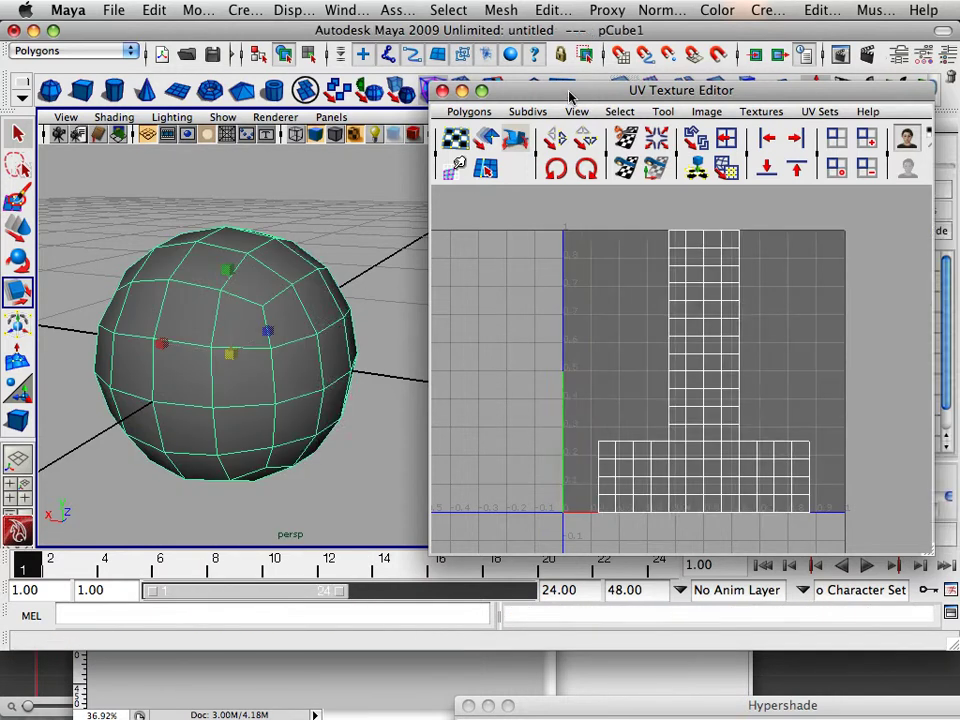
Step: Display the attributes of the newly assigned Lambert material and move the UV Texture Editor clear of them
key(ctrl+a)
drag(572, 95, 310, 383)
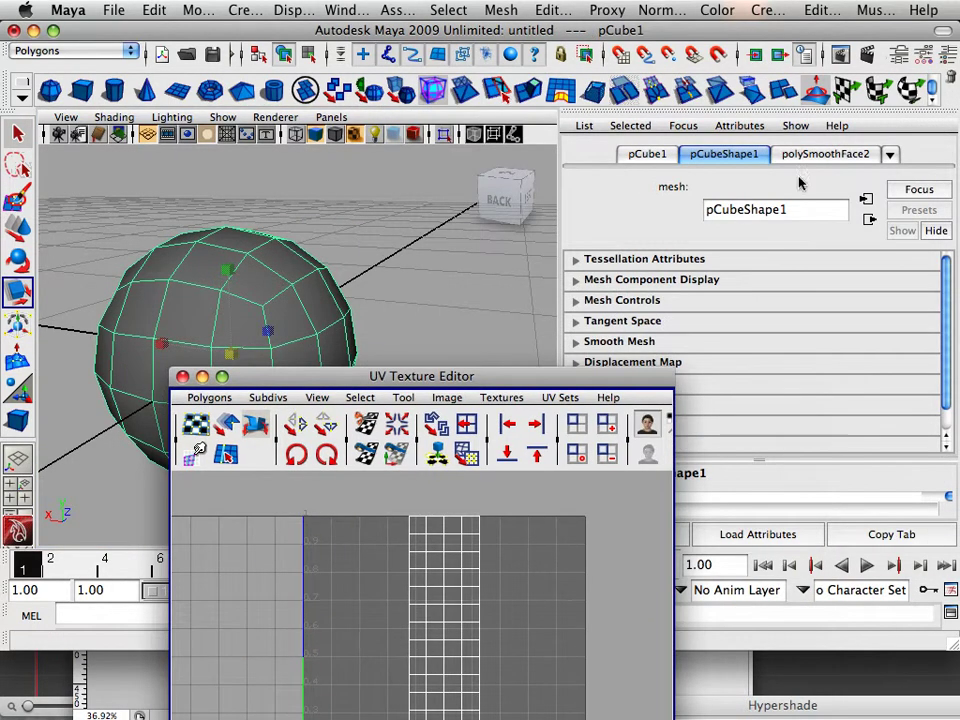
click(889, 155)
click(852, 273)
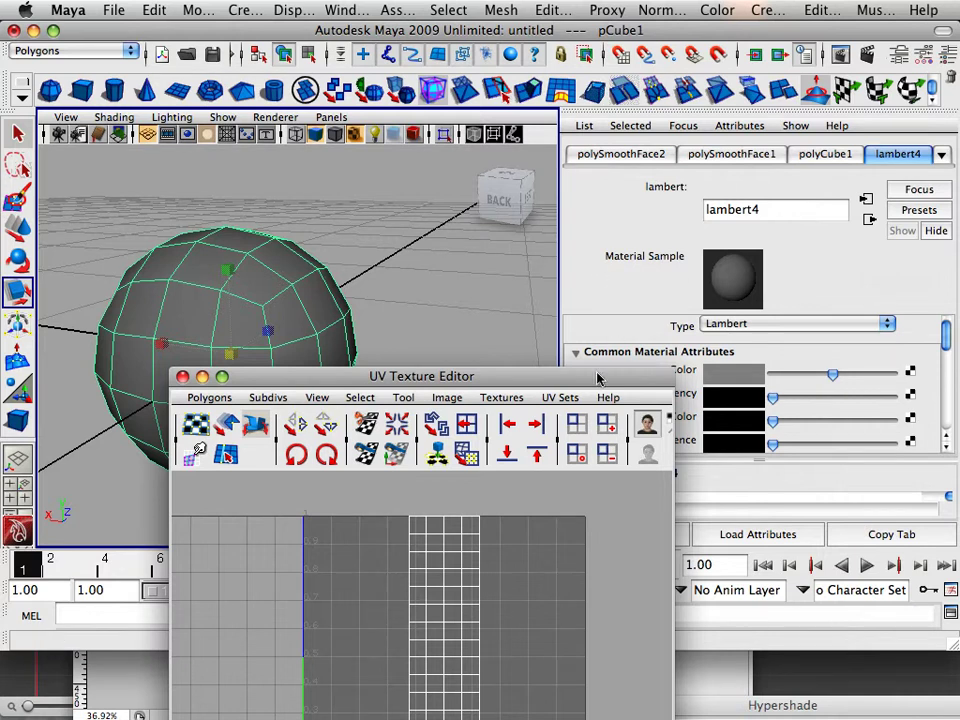
drag(600, 382, 513, 449)
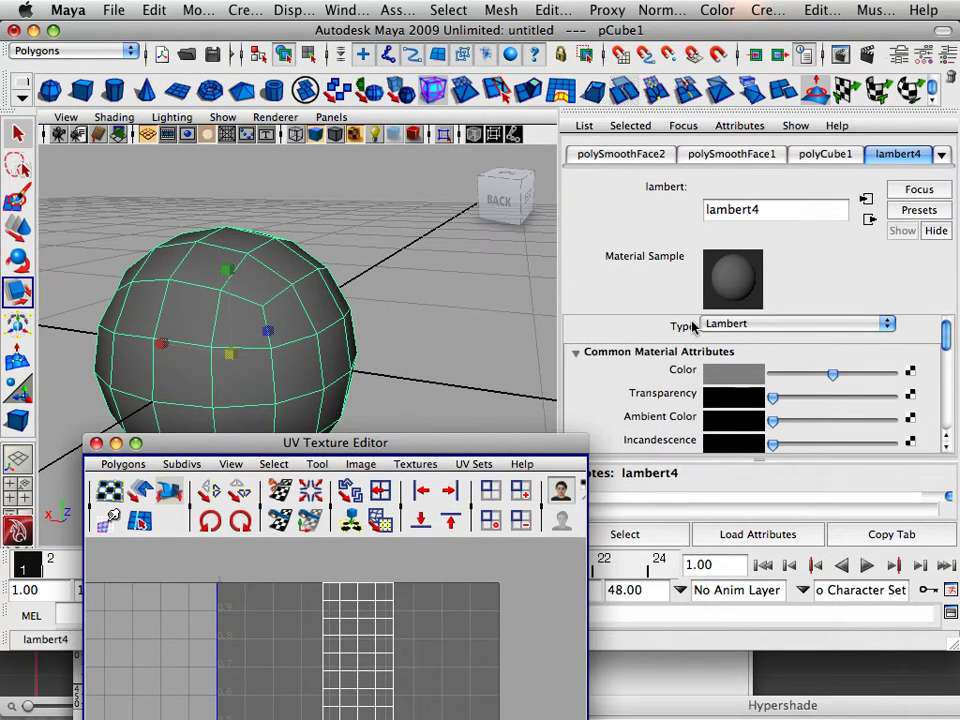
Step: Connect a File texture to the Lambert material's color, load happy.tga from the Desktop and replace it with happy.tif
click(910, 372)
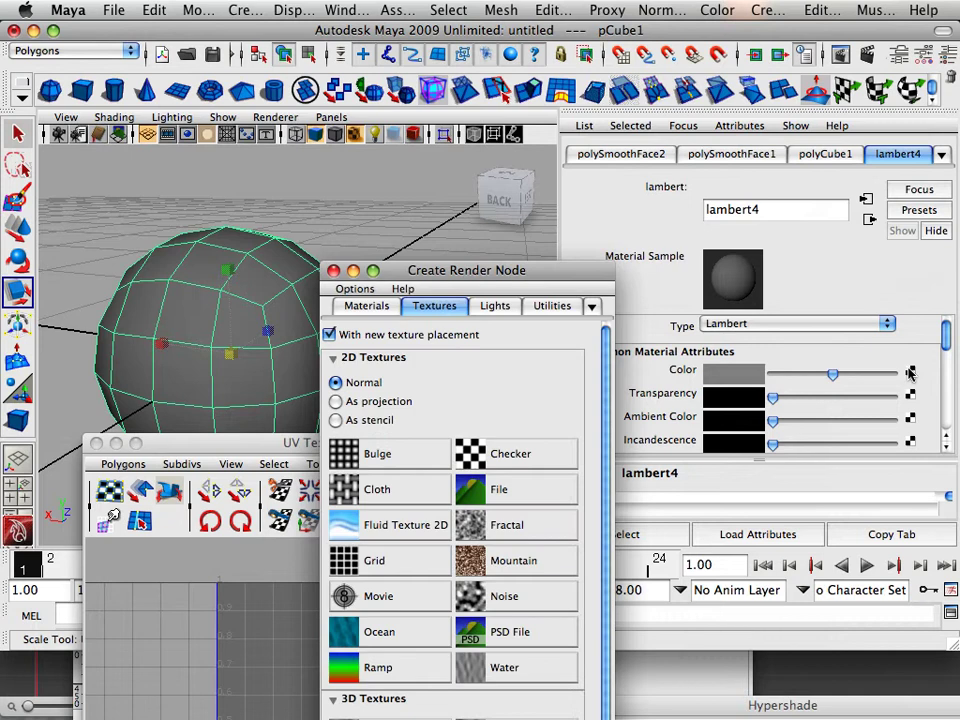
click(560, 494)
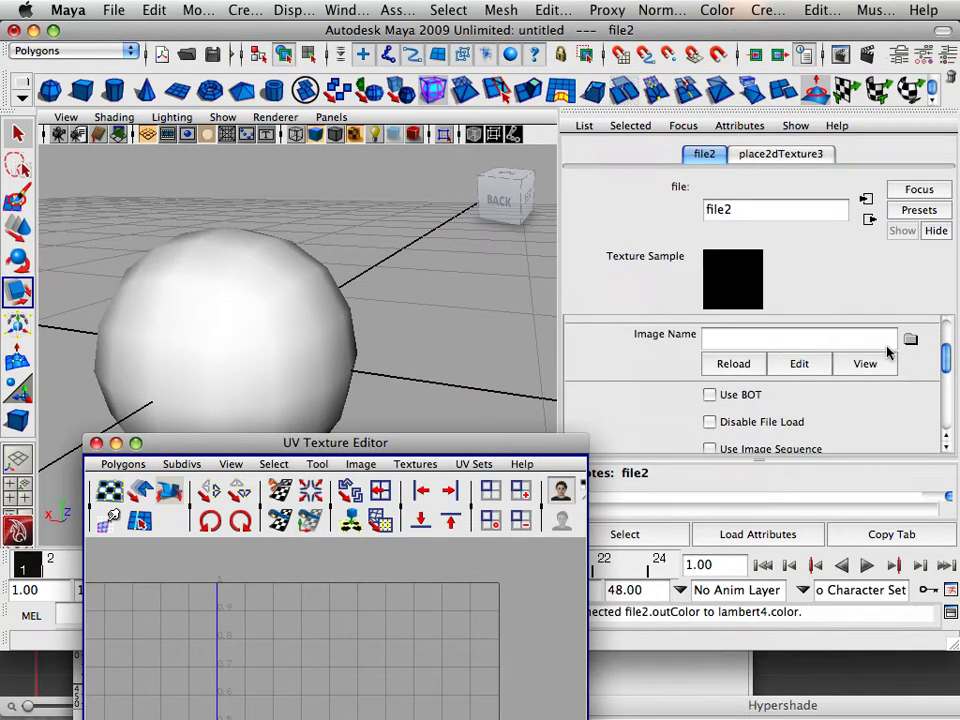
click(910, 339)
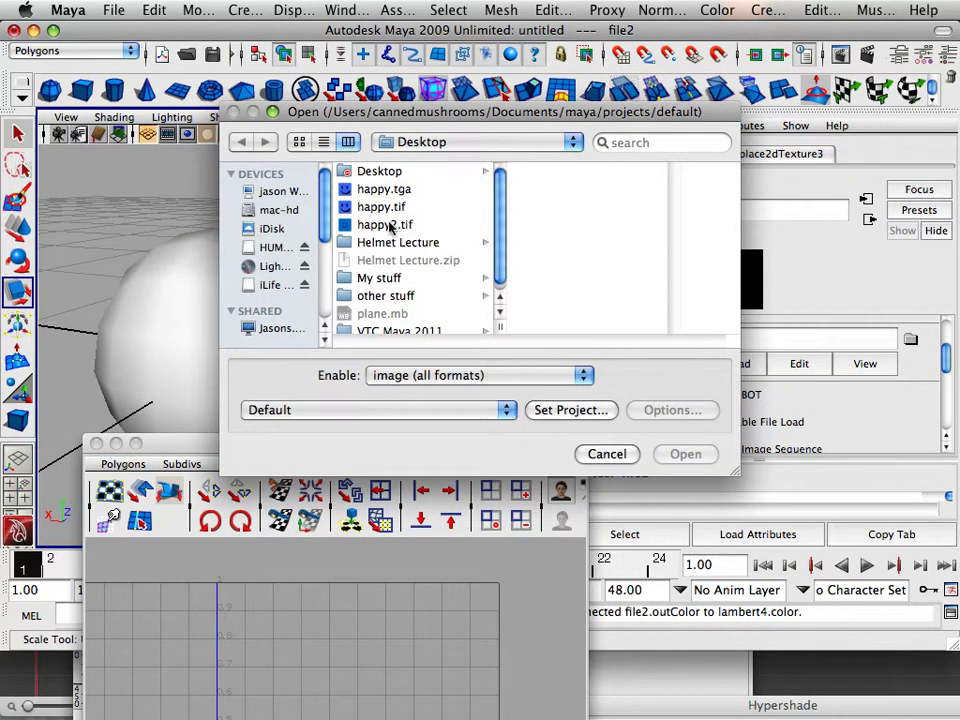
double_click(369, 190)
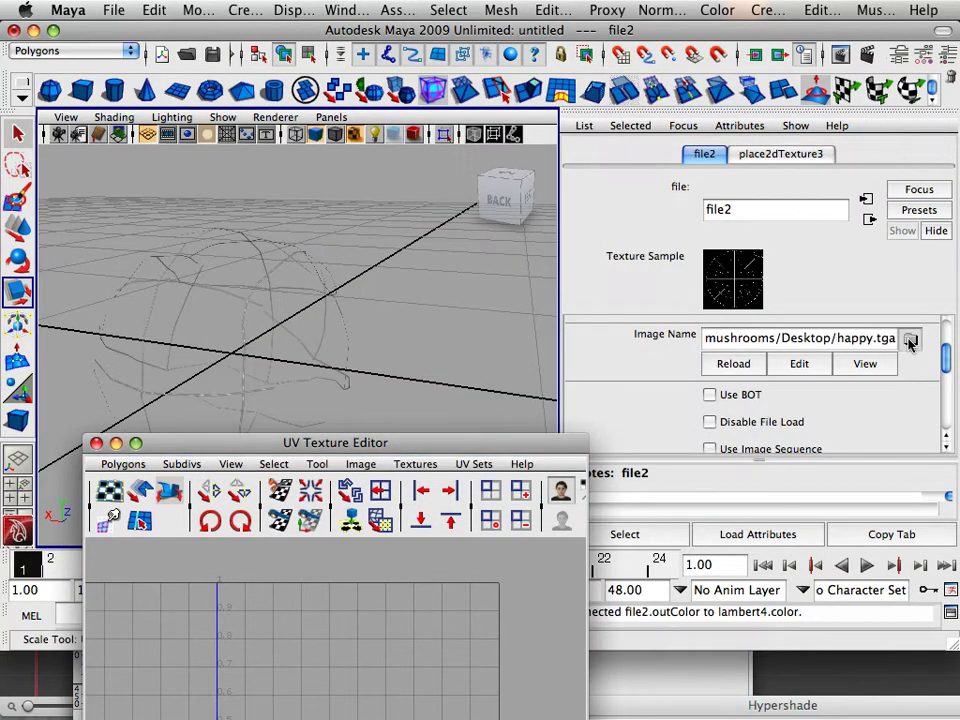
click(910, 339)
double_click(405, 208)
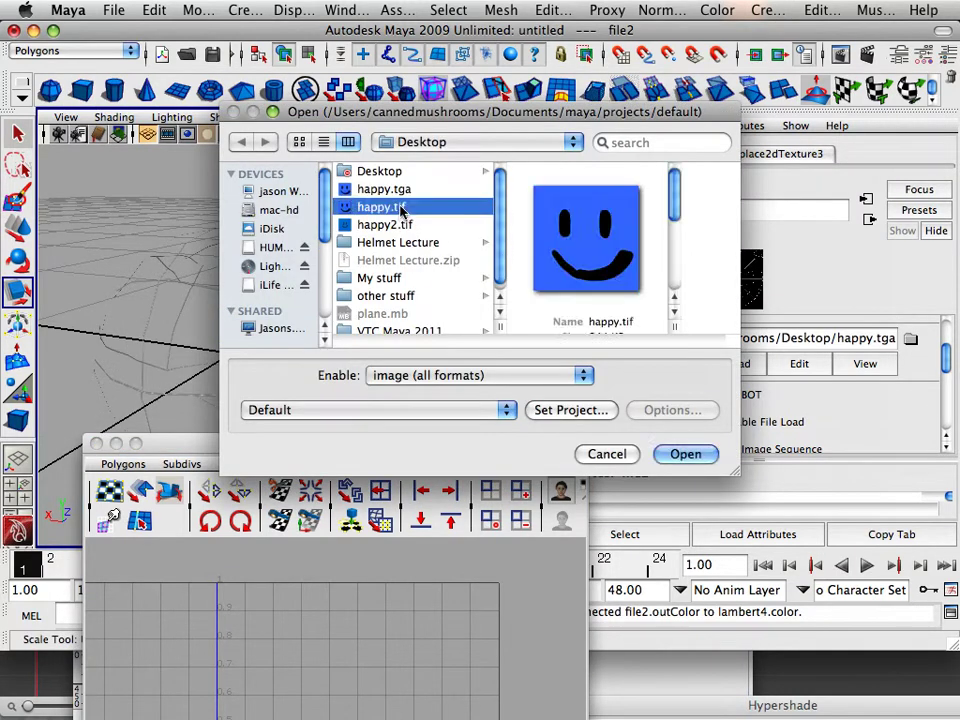
Step: Move the UV Texture Editor beside the sphere, select the textured sphere and frame it to inspect the mapping
alt+drag(408, 311, 350, 320)
drag(310, 442, 686, 195)
click(295, 311)
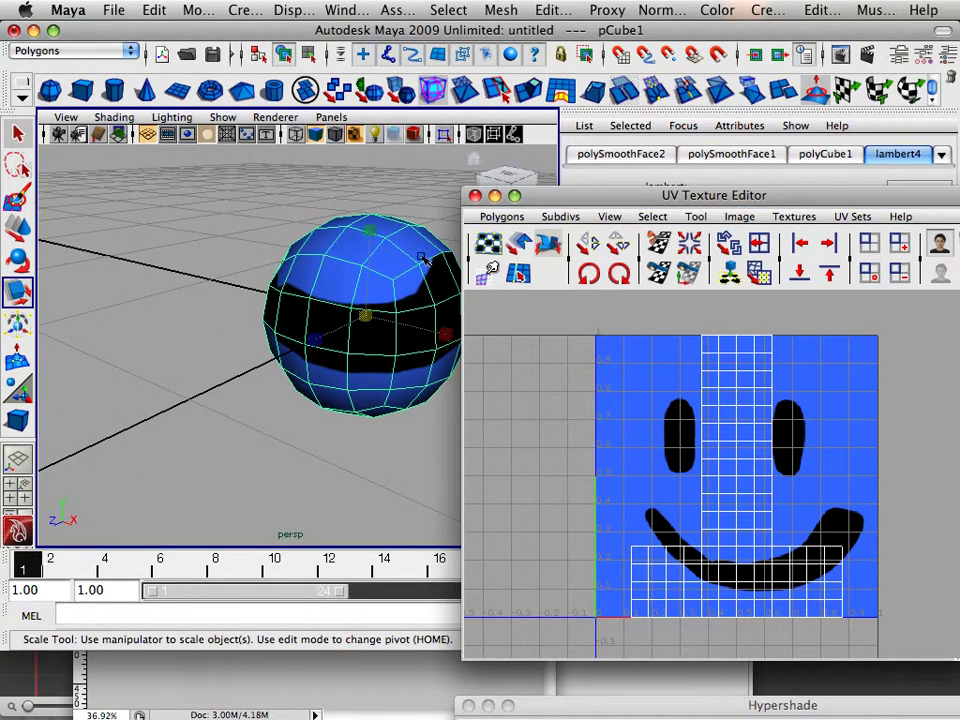
key(f)
alt+right_drag(295, 280, 343, 294)
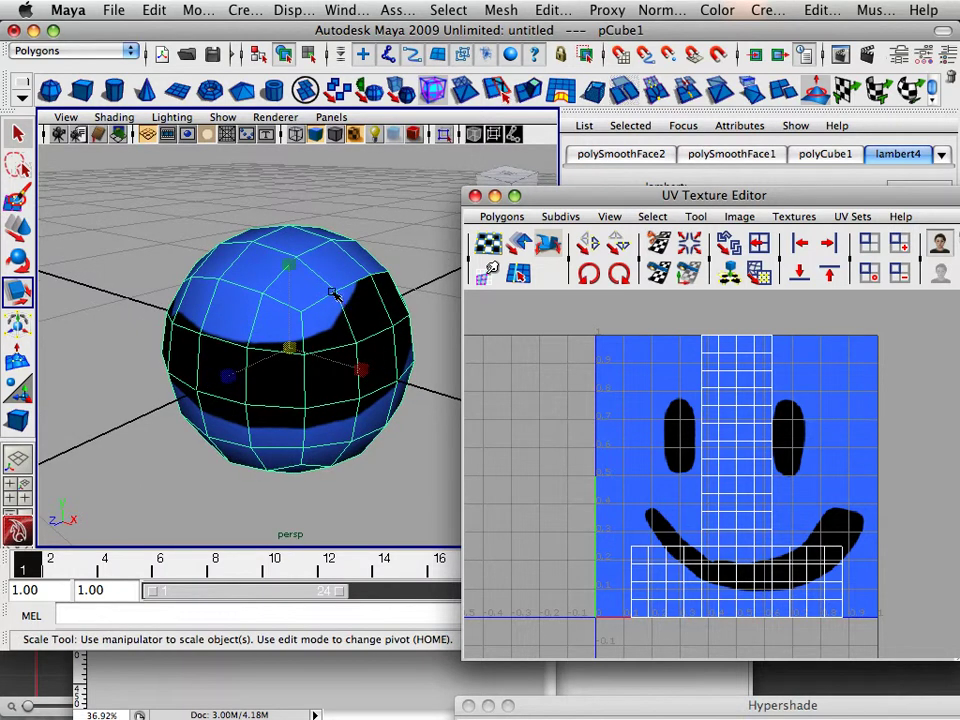
scroll(334, 288, up, 2)
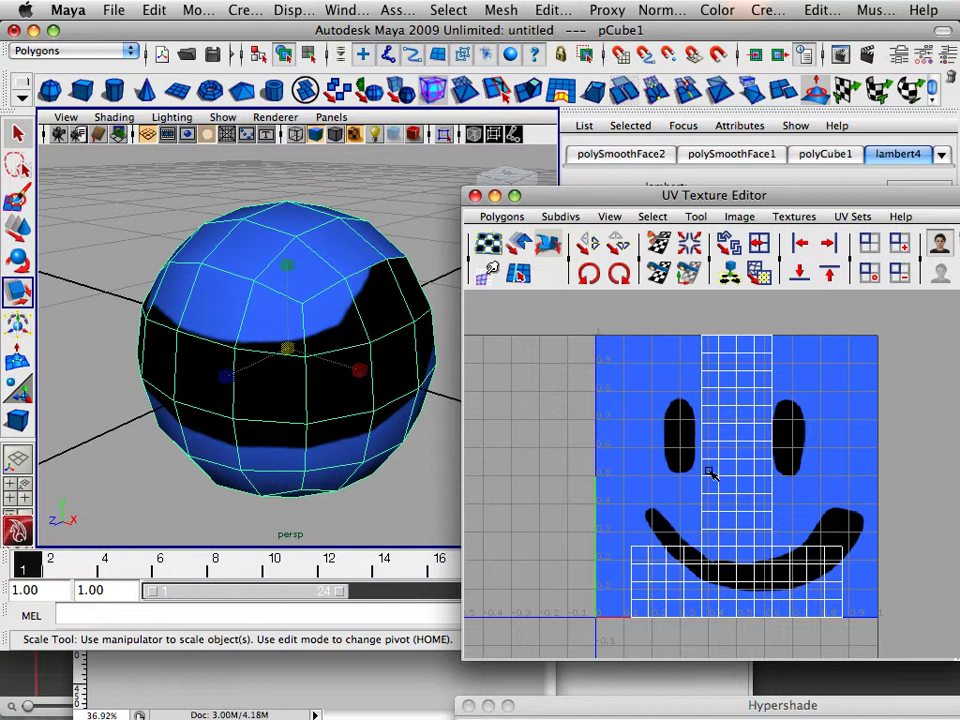
scroll(367, 390, down, 1)
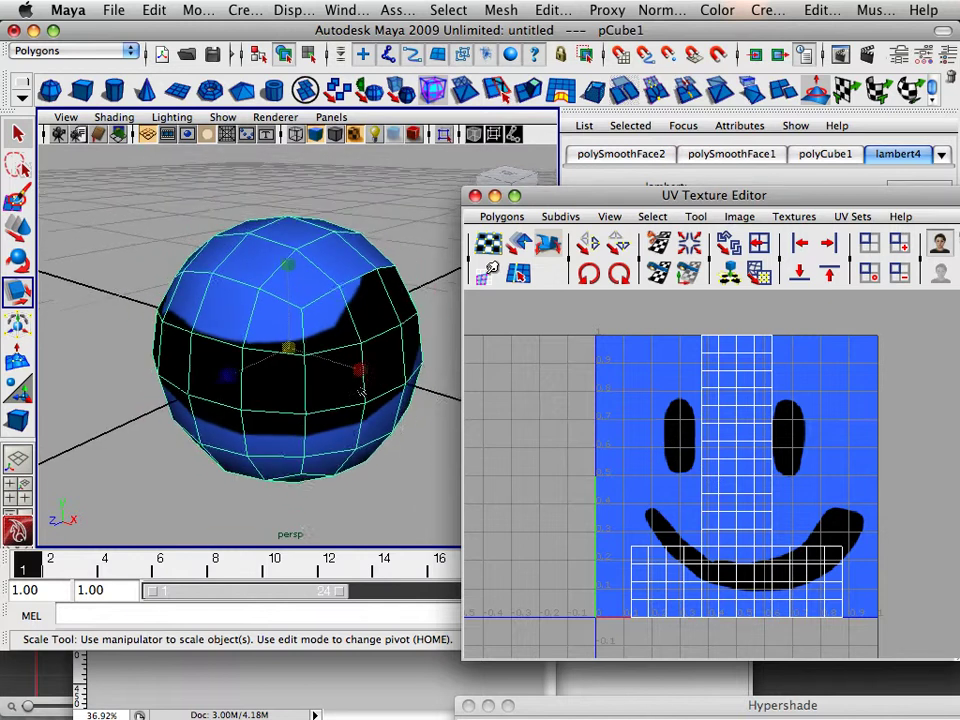
scroll(630, 494, up, 1)
scroll(720, 494, down, 1)
Step: Select all of the sphere's UVs and scale them up uniformly well beyond the smiley image
right_drag(712, 484, 760, 482)
drag(543, 356, 874, 636)
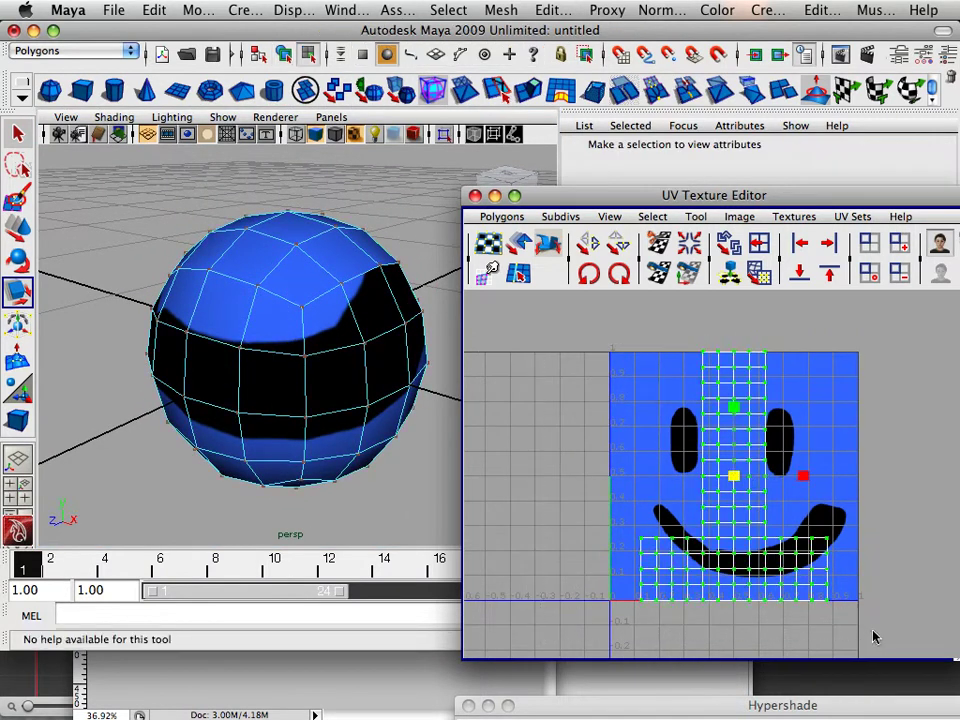
scroll(759, 514, down, 2)
drag(730, 480, 900, 523)
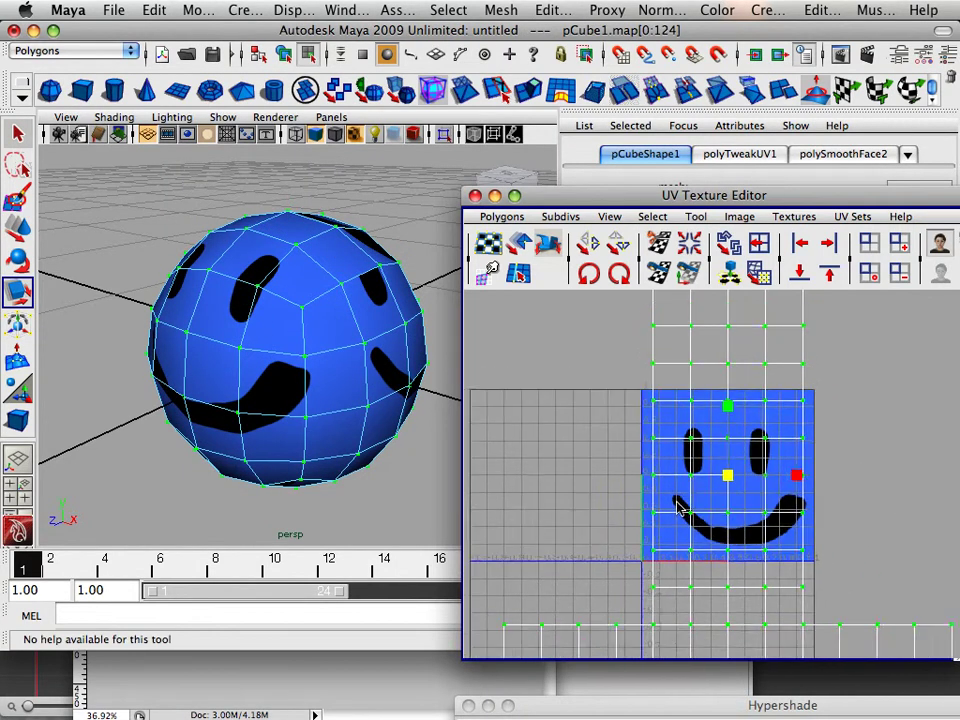
Step: Scale all of the sphere's UVs down uniformly until they fit inside the smiley image
alt+right_drag(677, 506, 658, 398)
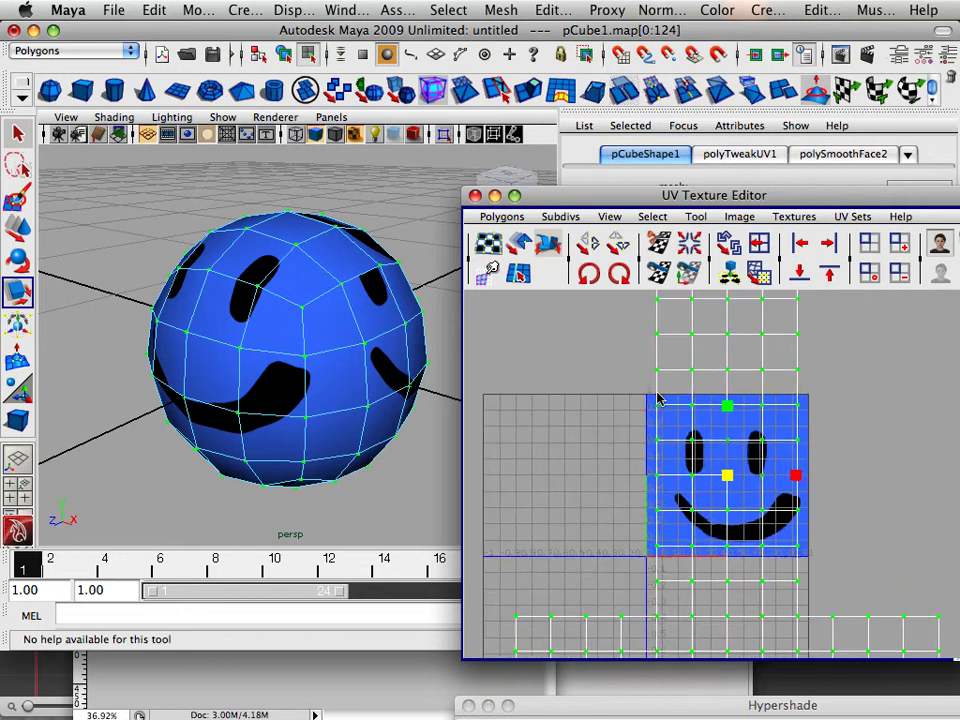
alt+right_drag(730, 460, 700, 443)
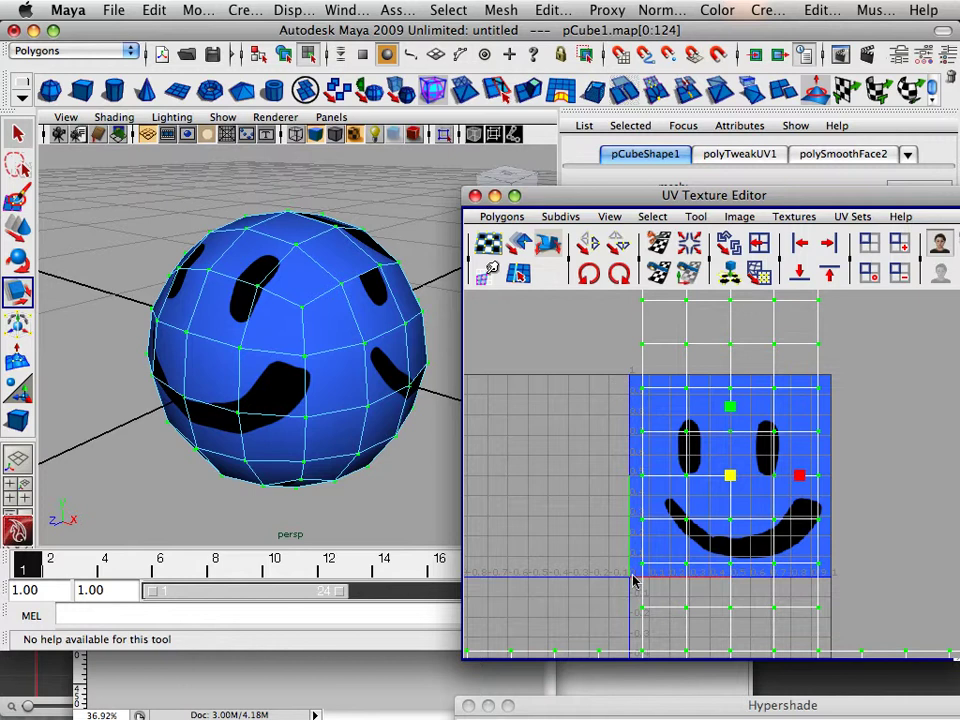
alt+right_drag(633, 580, 660, 540)
alt+right_drag(712, 494, 718, 490)
drag(729, 484, 679, 483)
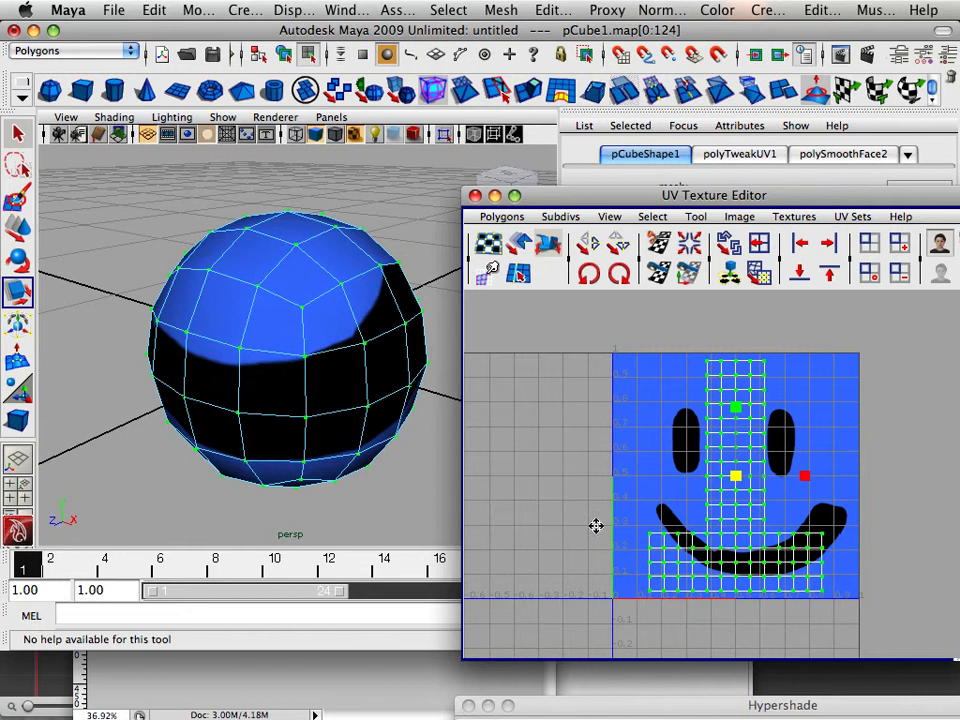
Step: Scale the sphere's UVs up slightly so their edges reach just past the upper and lower borders of the smiley image
alt+middle_drag(596, 525, 664, 452)
scroll(623, 519, down, 3)
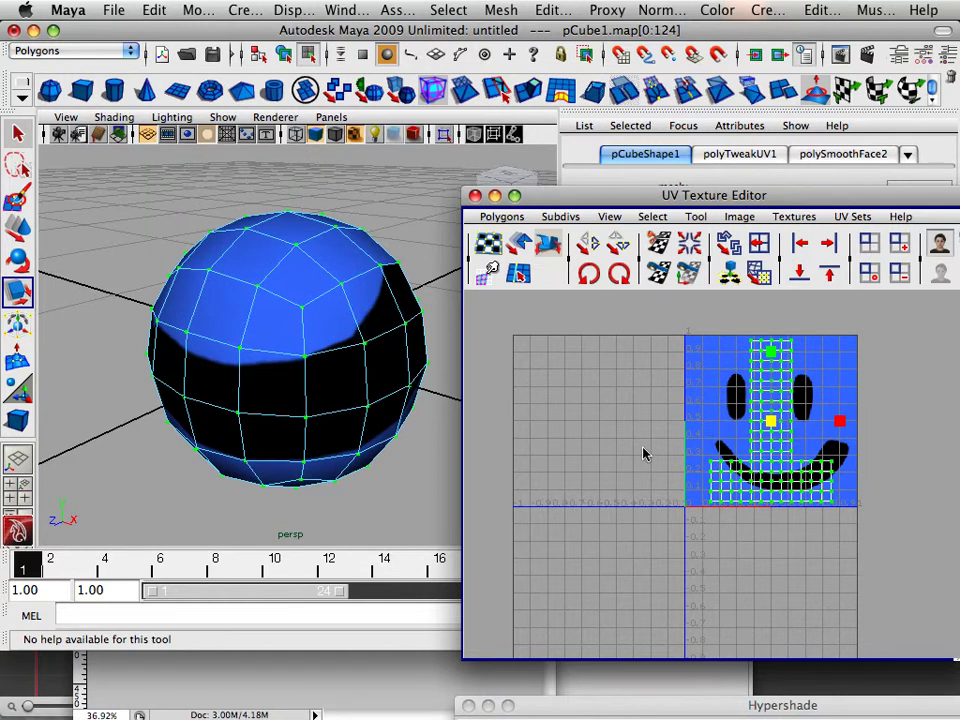
scroll(638, 463, up, 1)
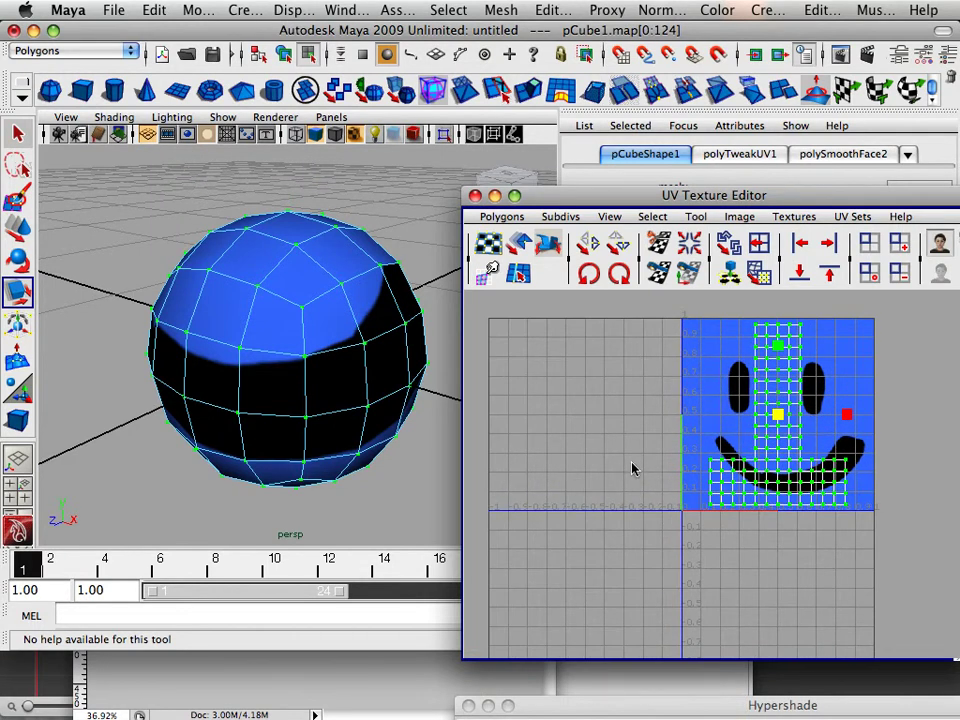
scroll(634, 468, up, 1)
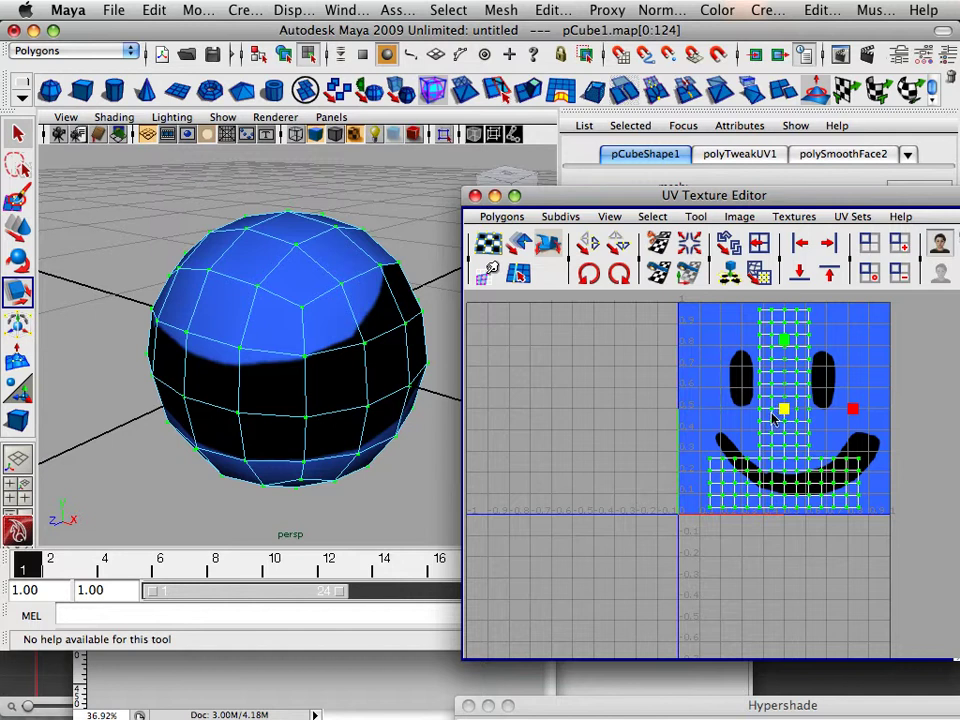
scroll(717, 470, down, 1)
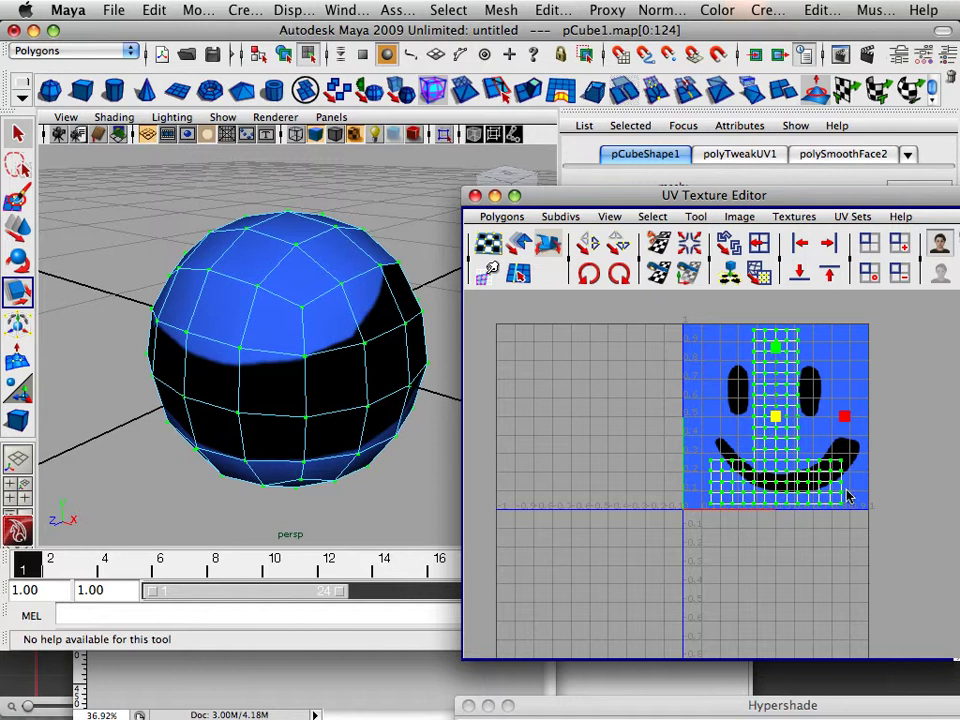
scroll(845, 380, up, 1)
alt+middle_drag(804, 418, 683, 495)
mouse_move(697, 481)
mouse_down()
mouse_move(726, 497)
mouse_move(664, 484)
mouse_move(722, 495)
mouse_move(704, 490)
mouse_move(714, 491)
mouse_up()
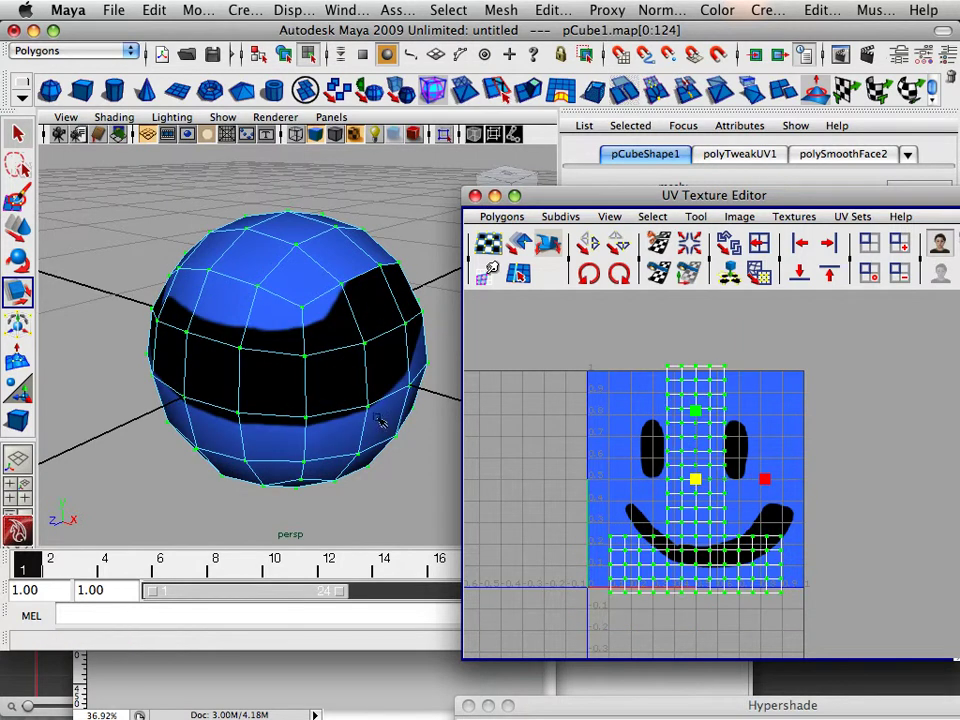
scroll(504, 459, up, 2)
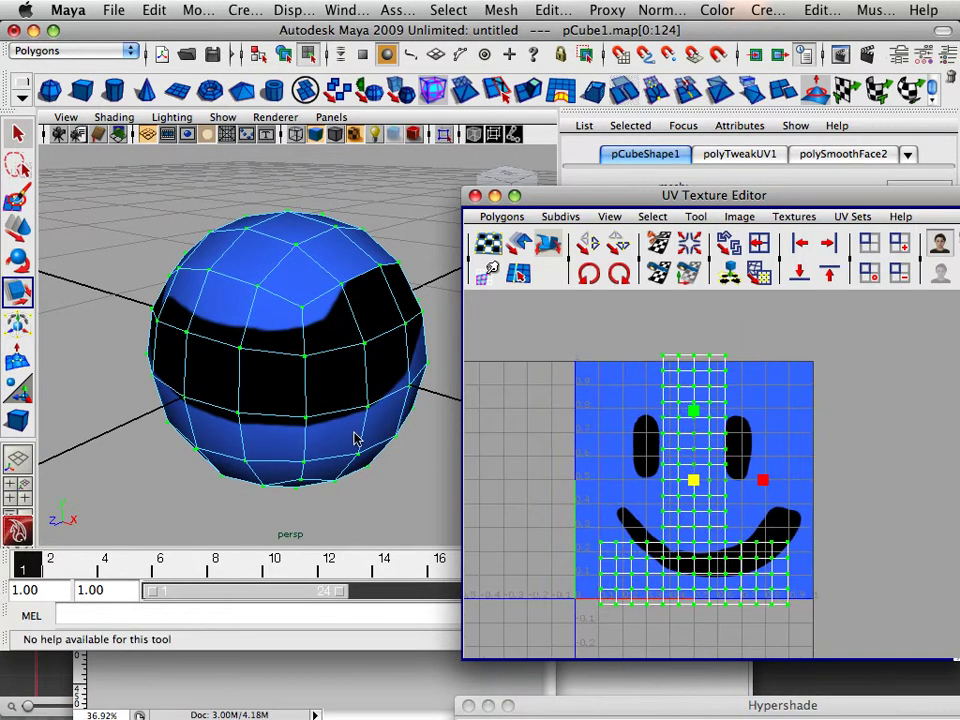
Step: Display the sphere in the front view and return it from UV selection to object mode
key(space)
key(space)
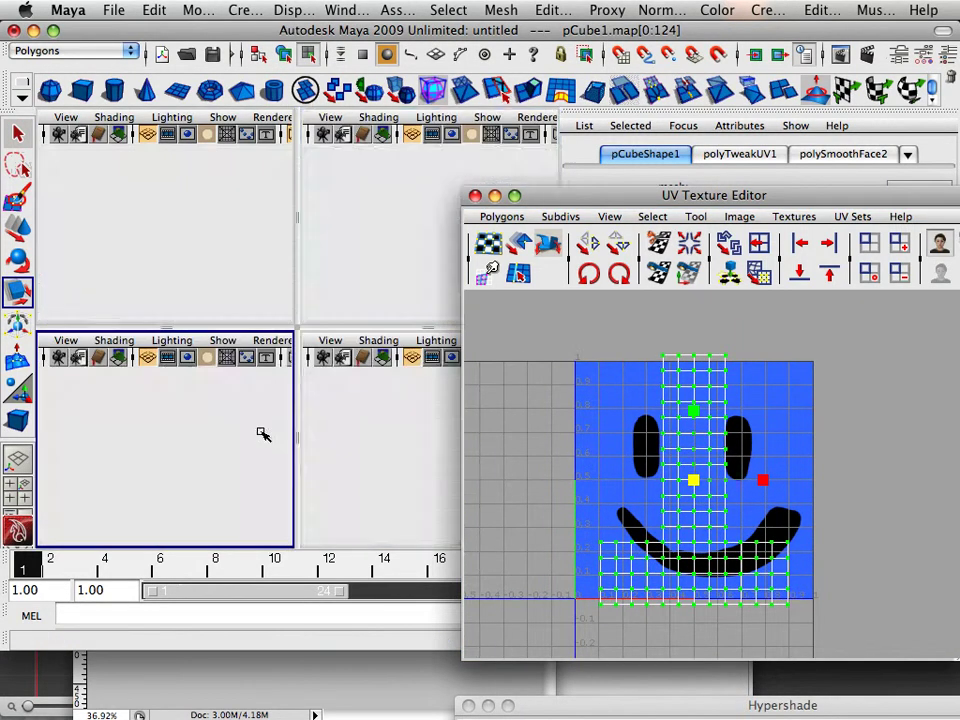
scroll(261, 433, up, 3)
scroll(261, 433, down, 5)
scroll(262, 431, up, 2)
scroll(264, 428, up, 2)
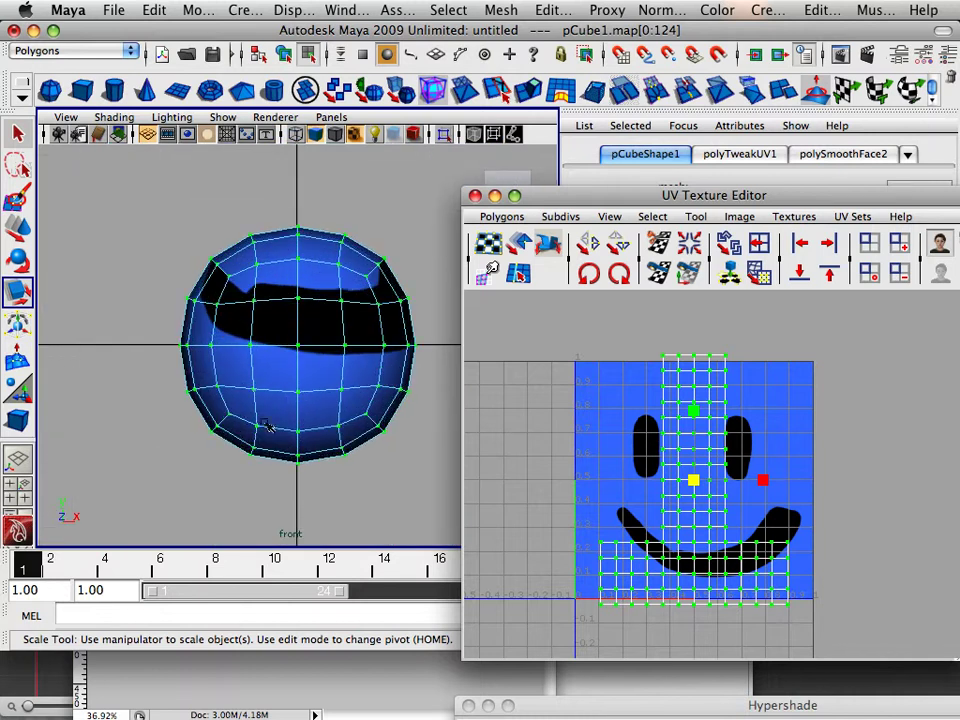
right_drag(279, 345, 356, 330)
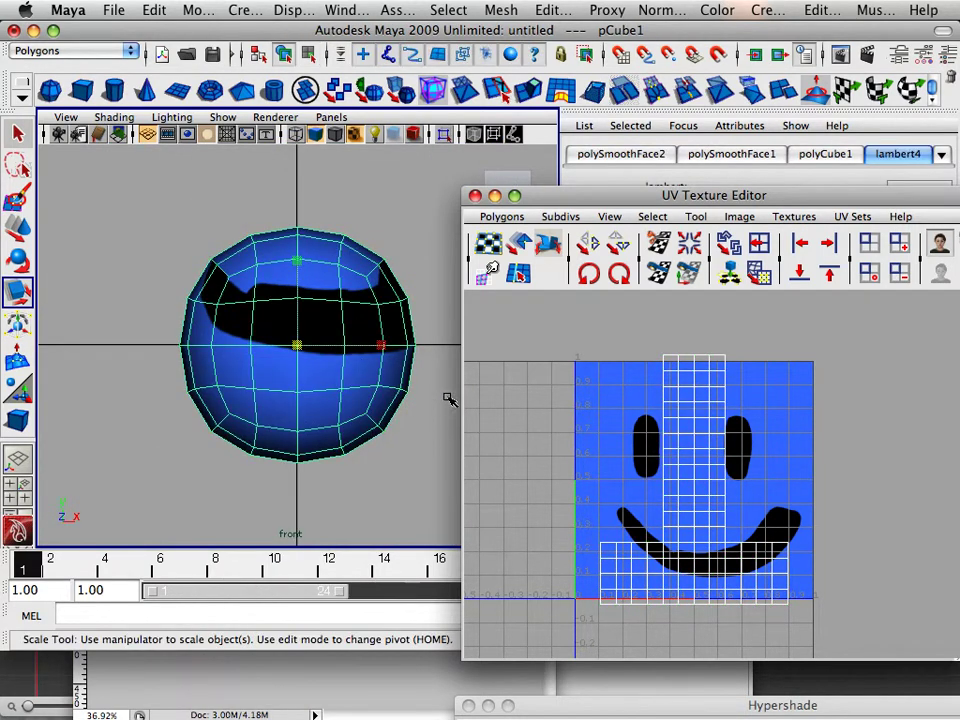
Step: Apply Planar Mapping to the sphere, fitted to the bounding box and projected from the camera
click(763, 10)
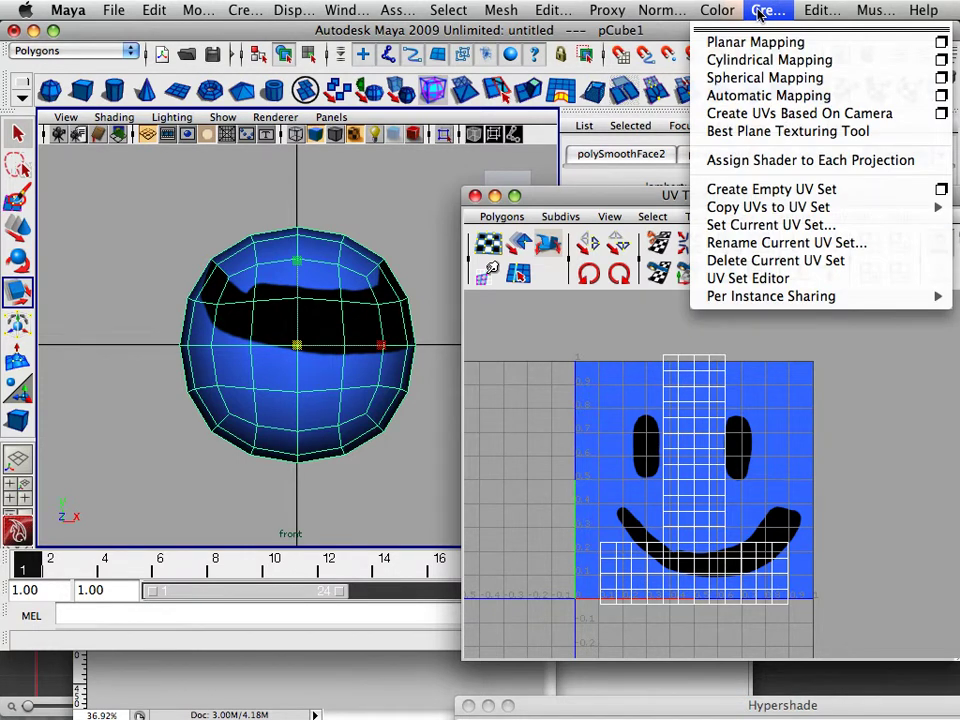
click(942, 43)
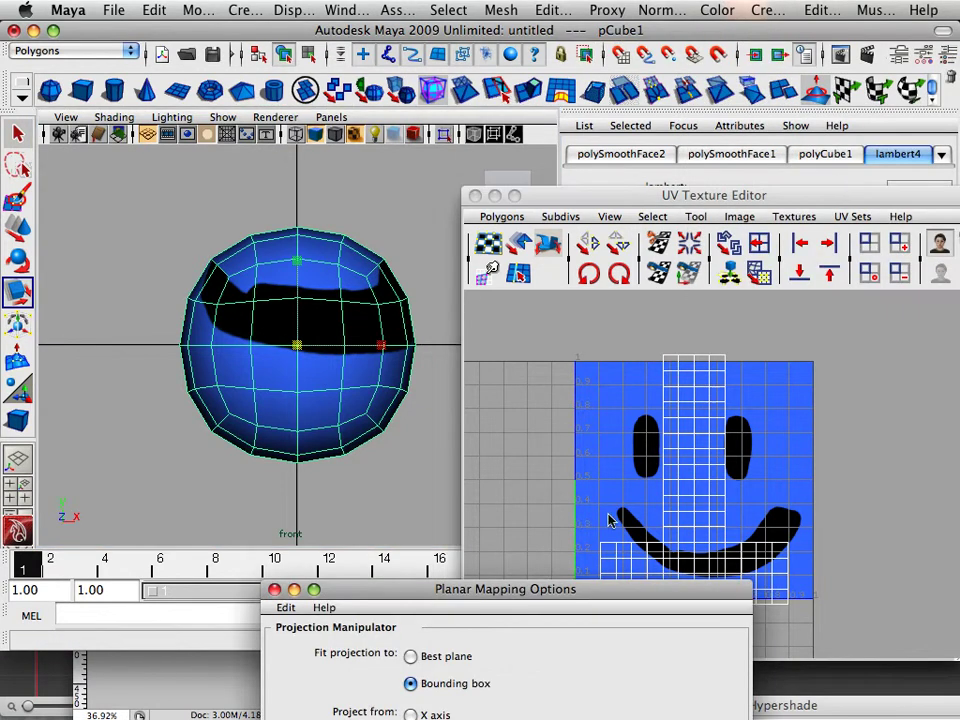
drag(535, 592, 676, 177)
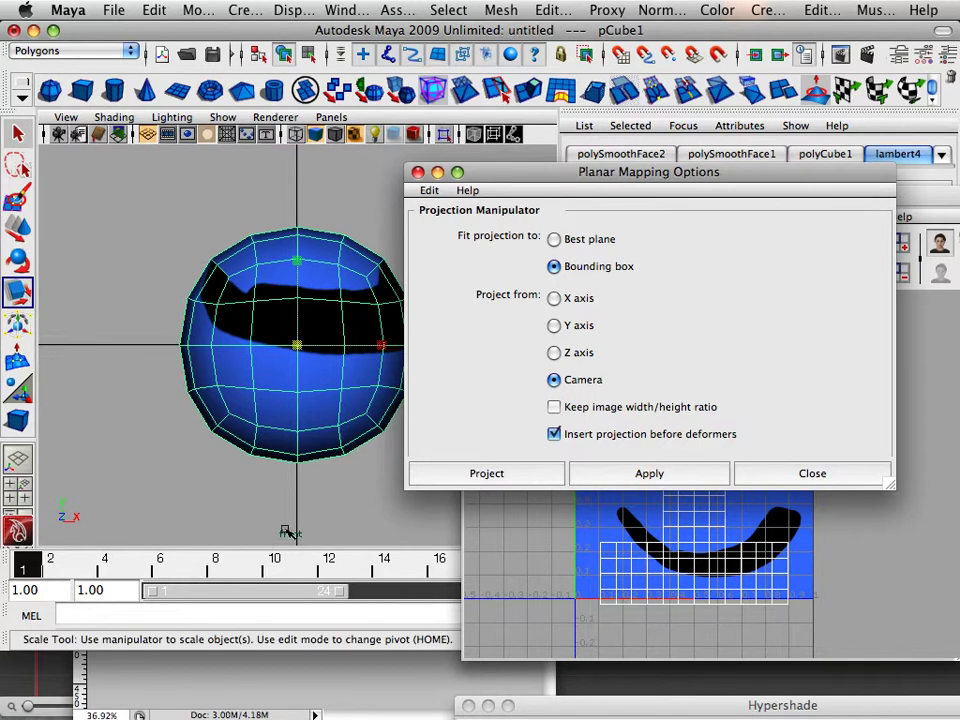
click(481, 478)
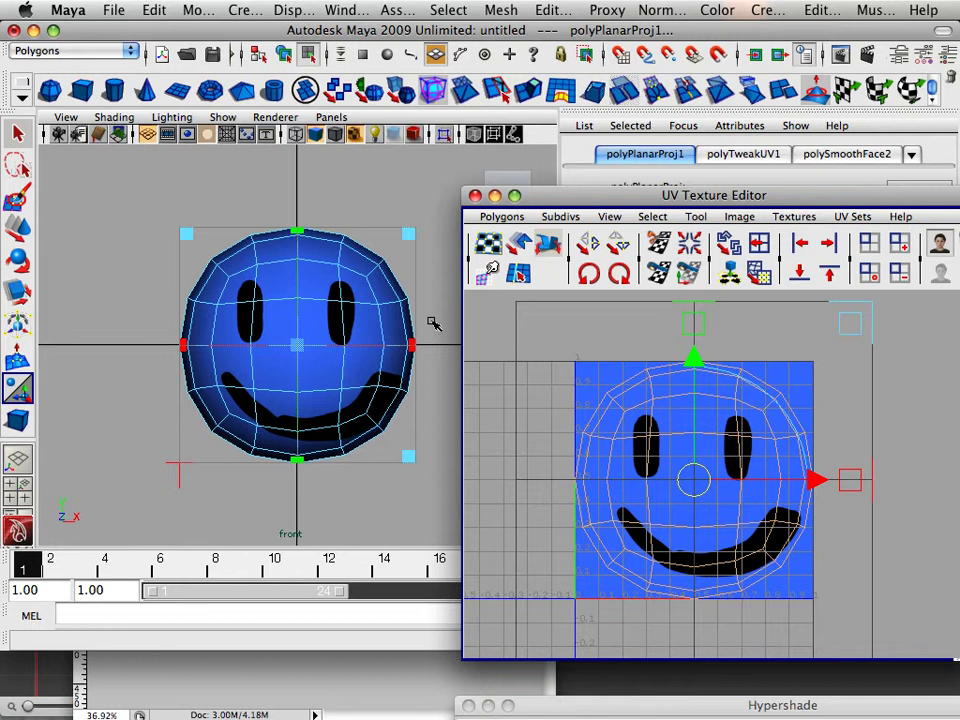
Step: Inspect the projected smiley on the front and sides of the sphere in the perspective view
scroll(432, 323, up, 3)
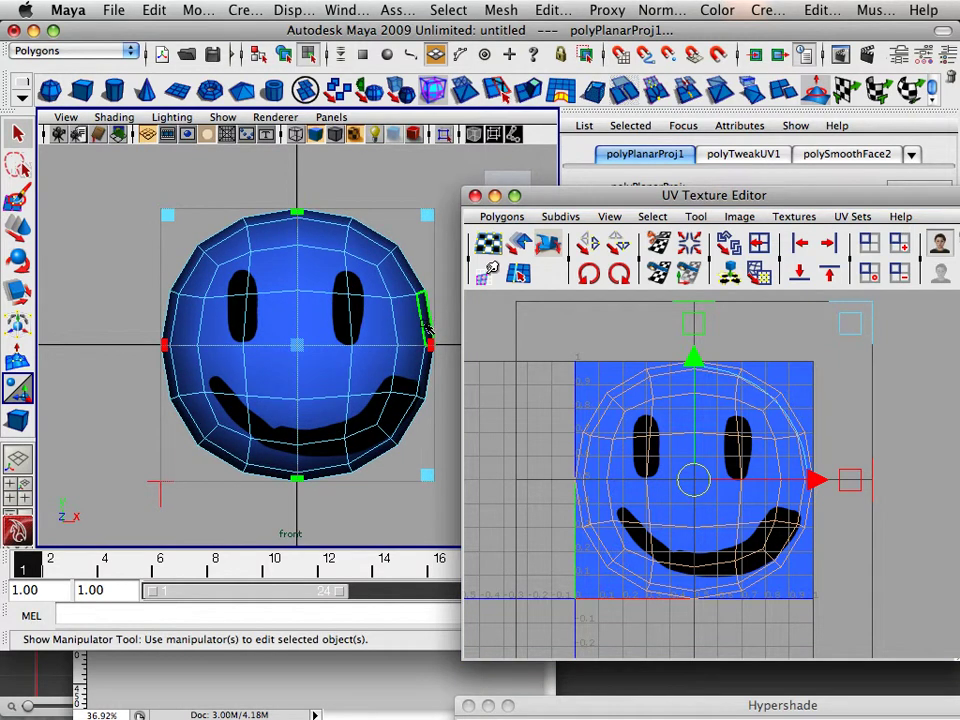
key(space)
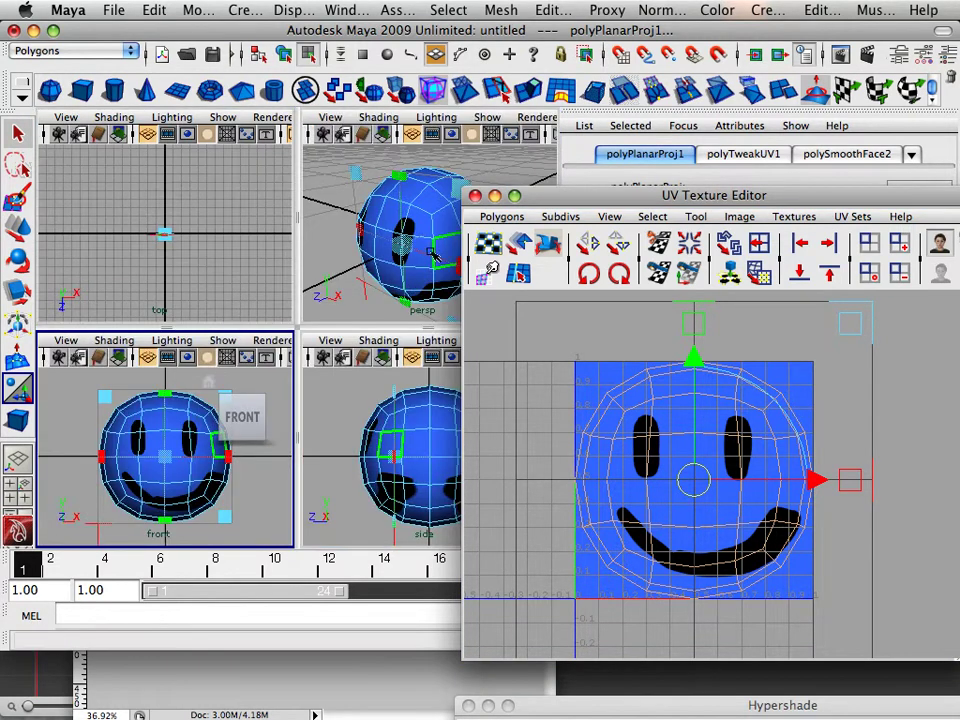
key(space)
alt+drag(398, 270, 303, 251)
scroll(317, 293, up, 5)
alt+middle_drag(317, 293, 289, 214)
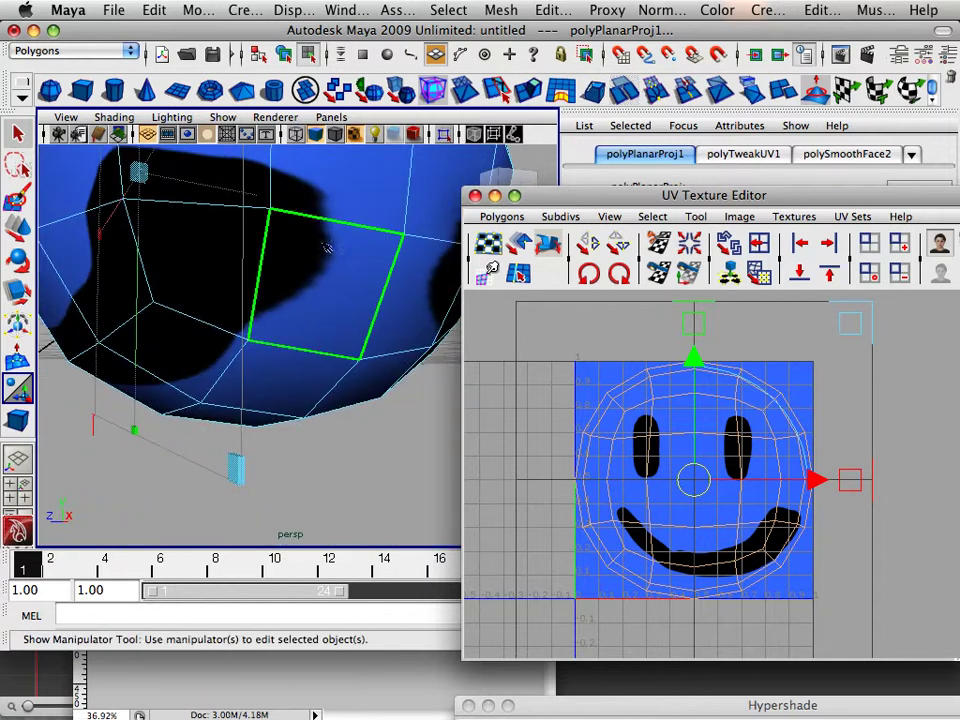
scroll(326, 236, down, 5)
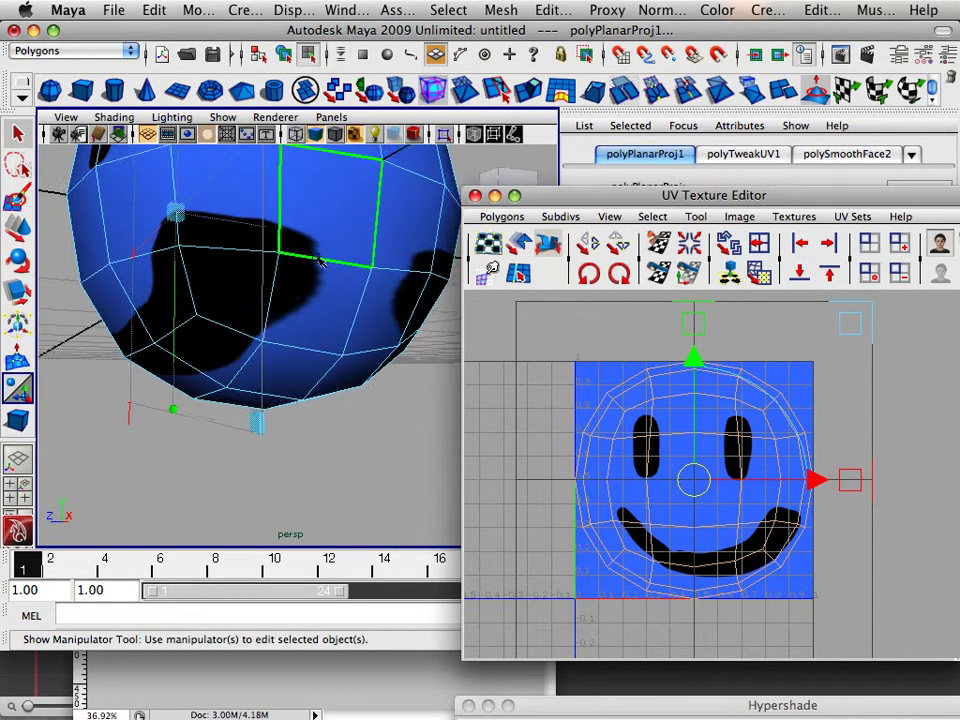
scroll(390, 311, up, 3)
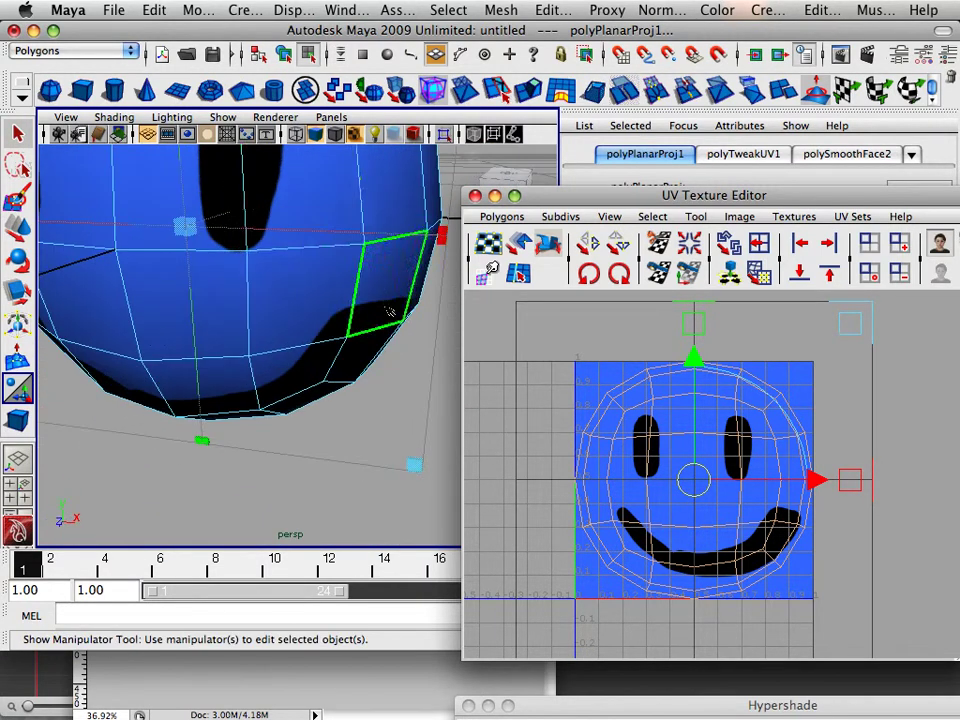
alt+middle_drag(390, 311, 336, 317)
alt+drag(336, 317, 369, 294)
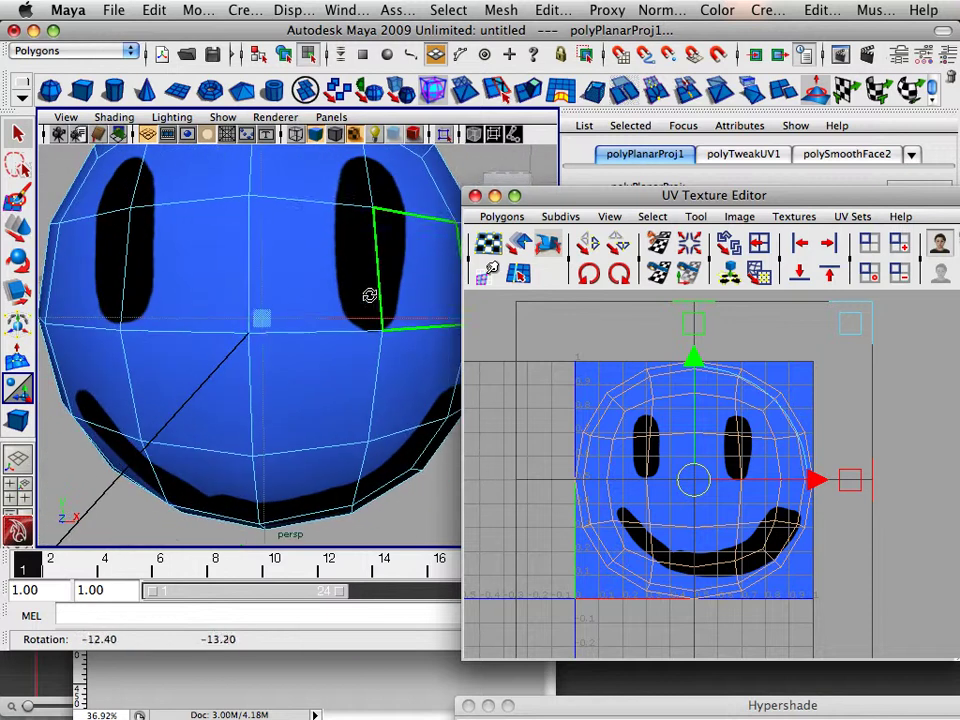
scroll(526, 390, down, 1)
click(536, 394)
alt+right_drag(405, 342, 298, 317)
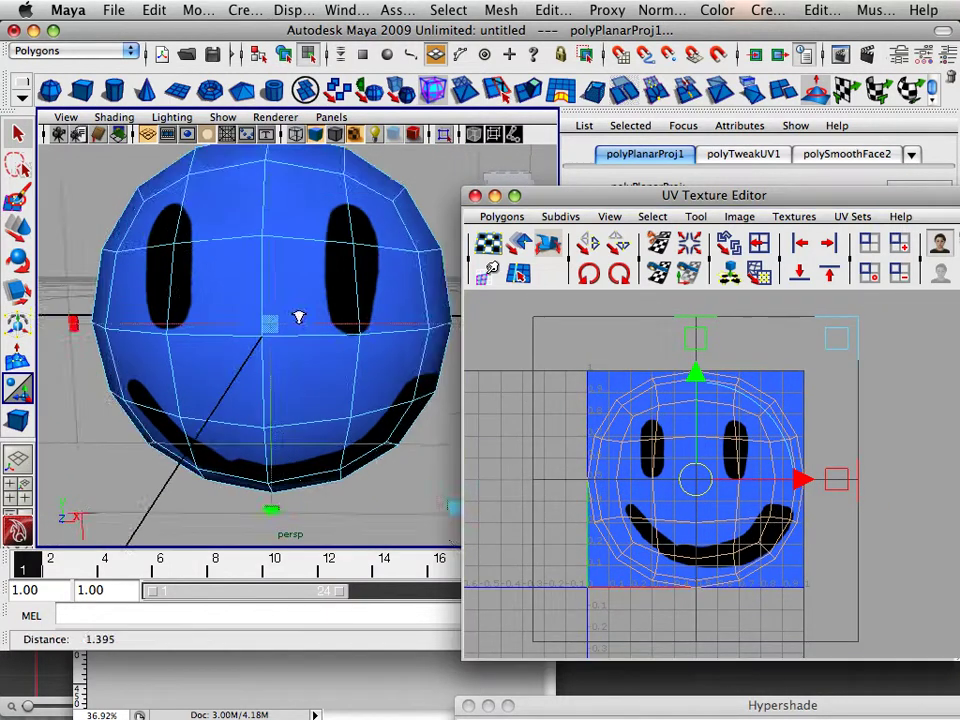
key(t)
alt+drag(298, 317, 290, 343)
click(336, 274)
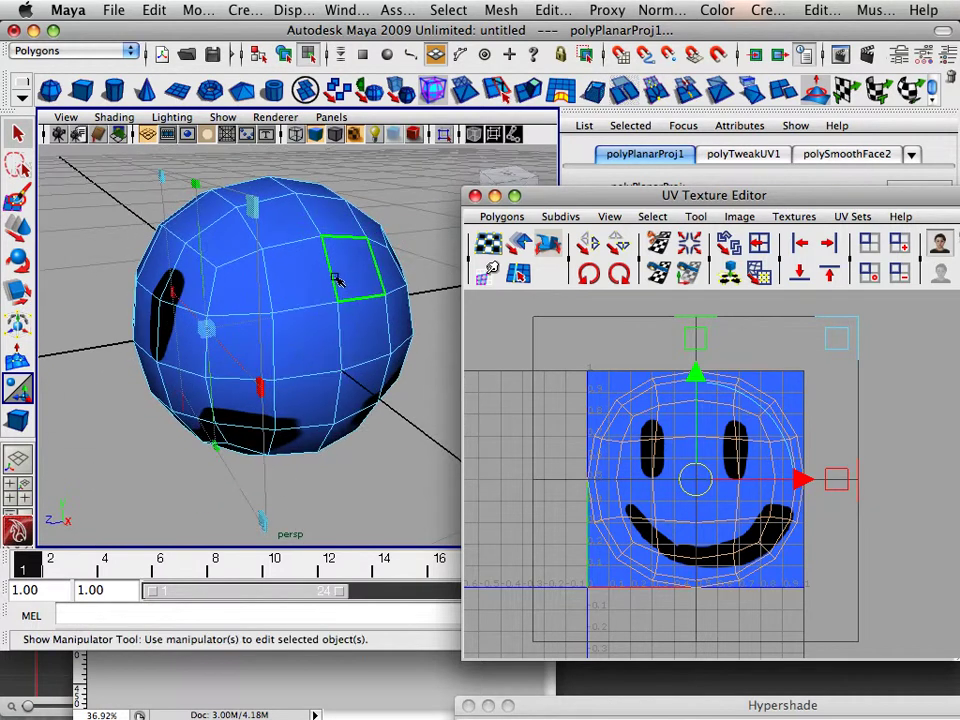
Step: Select the edge loop dividing the sphere's front and back halves and cut the UVs along it
click(332, 279)
mouse_move(332, 279)
right_down()
mouse_move(336, 251)
mouse_move(330, 267)
right_up()
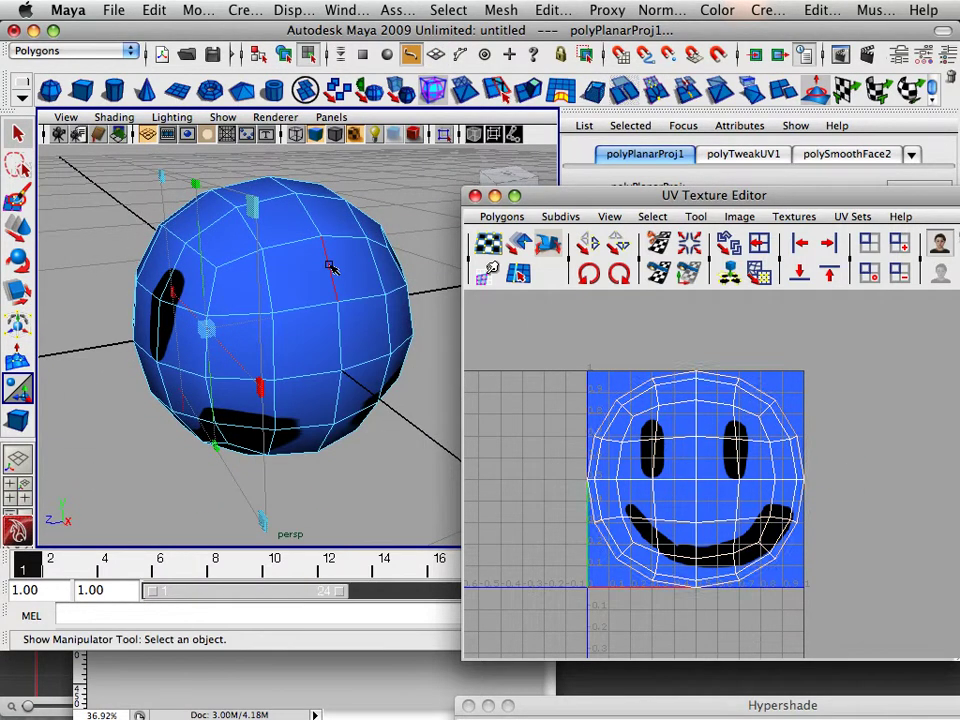
click(330, 267)
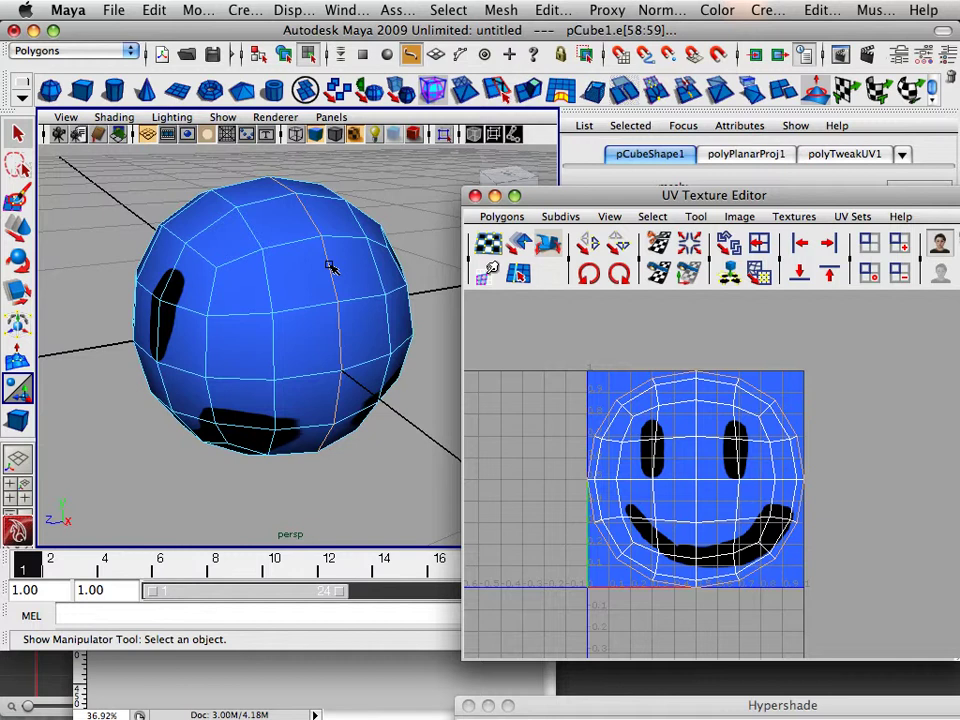
click(658, 245)
Step: Select the whole UV shell of one sphere half and move it into the empty space left of the smiley image
right_drag(686, 448, 707, 443)
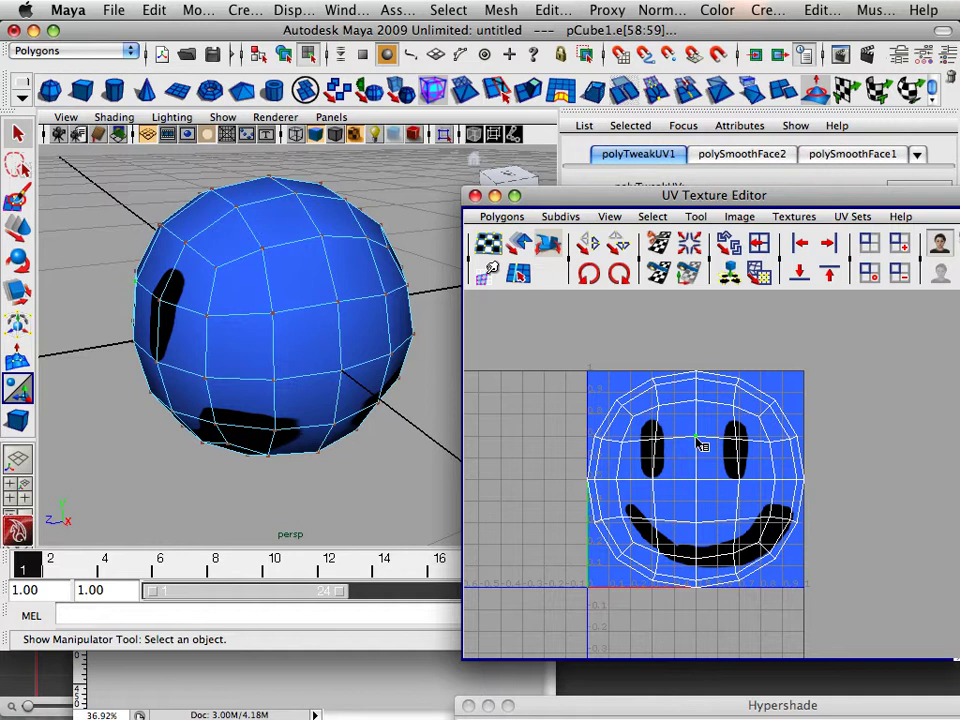
click(699, 440)
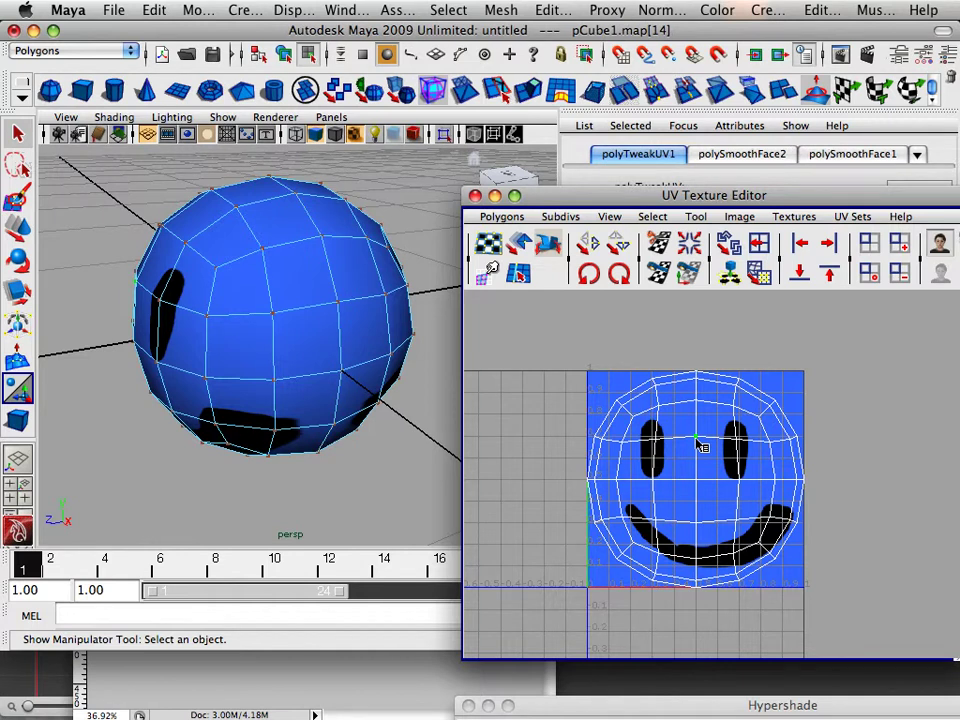
ctrl+right_drag(700, 443, 745, 418)
key(w)
drag(698, 469, 471, 481)
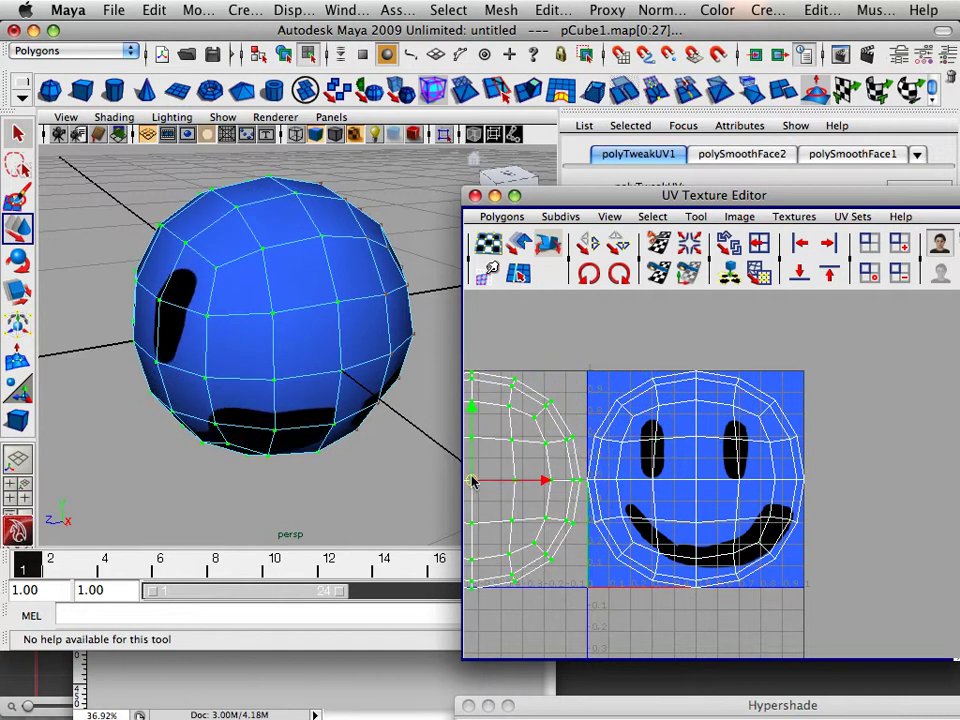
scroll(650, 483, down, 2)
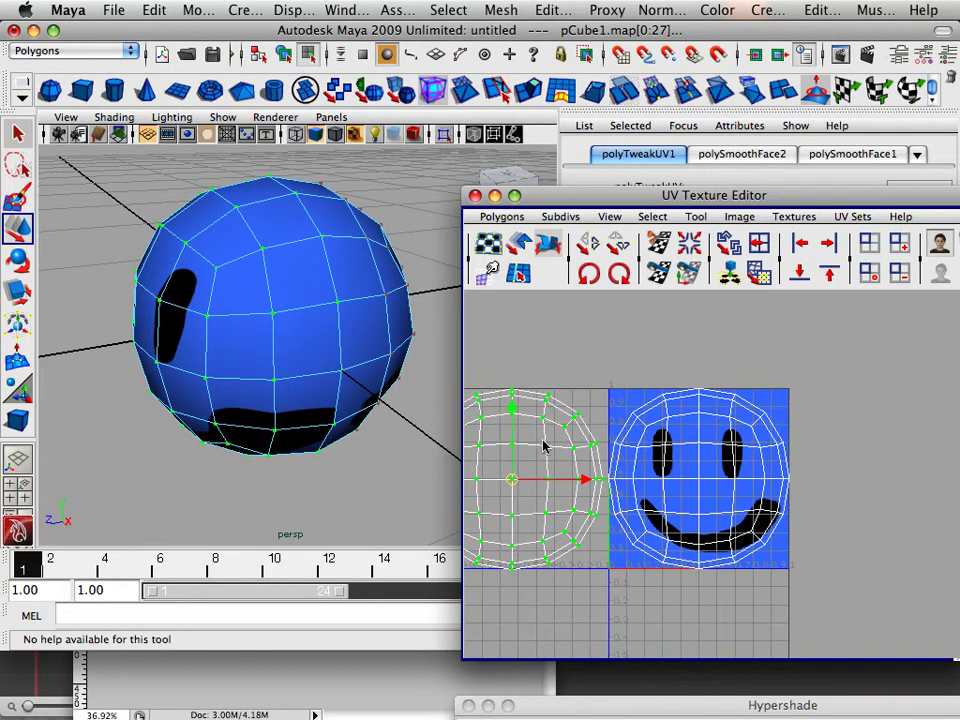
alt+middle_drag(530, 457, 667, 459)
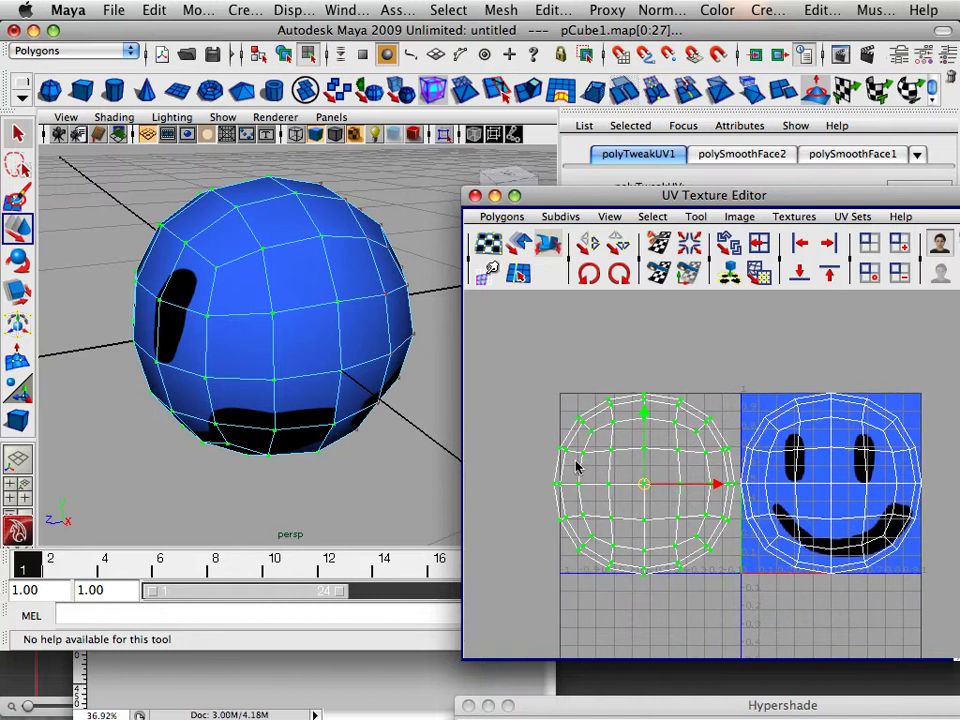
Step: Compare both sides of the sphere and move the separated shell across to the empty space right of the smiley image
alt+drag(406, 414, 240, 290)
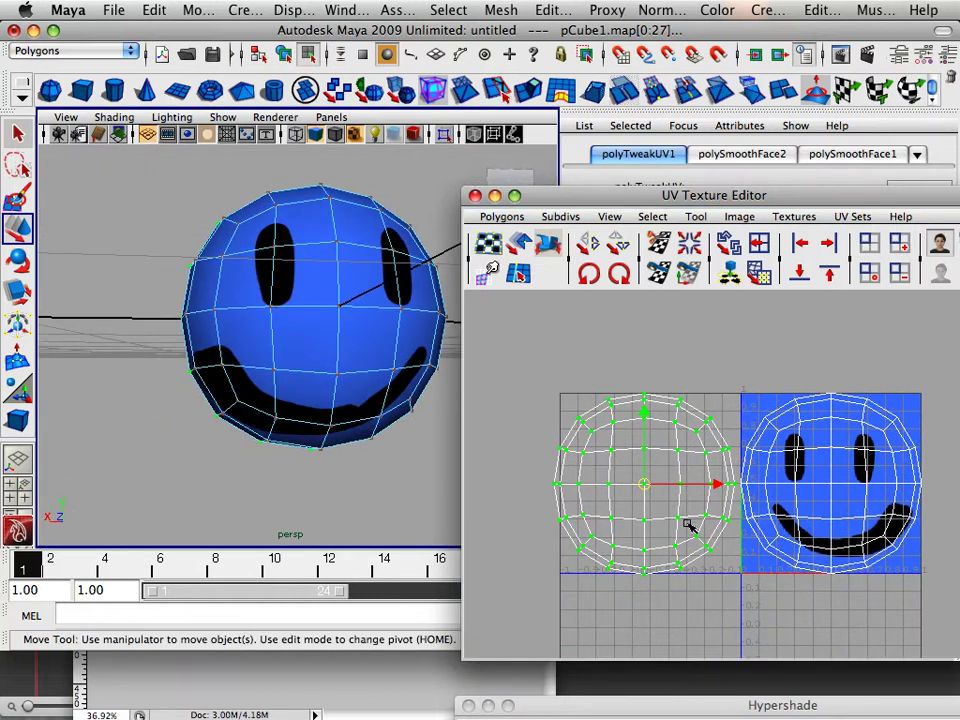
drag(645, 487, 639, 476)
alt+drag(371, 422, 525, 405)
drag(638, 476, 885, 499)
scroll(658, 492, down, 3)
scroll(882, 498, down, 3)
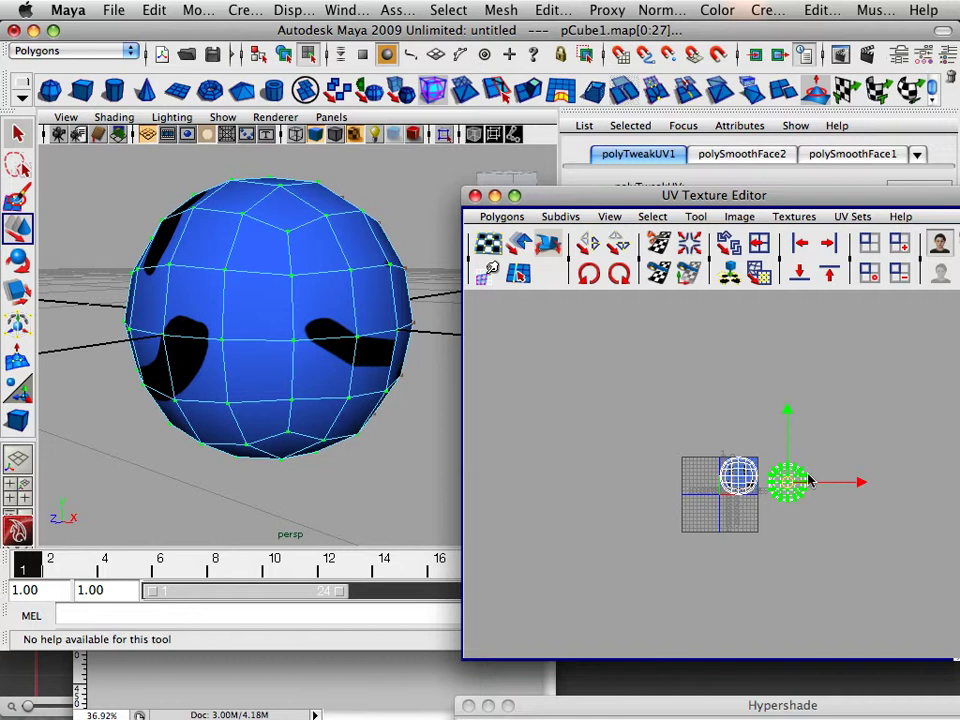
Step: Move the separated UV shell back over the smiley image, slightly offset from the other half's shell
drag(785, 483, 740, 480)
scroll(740, 480, up, 8)
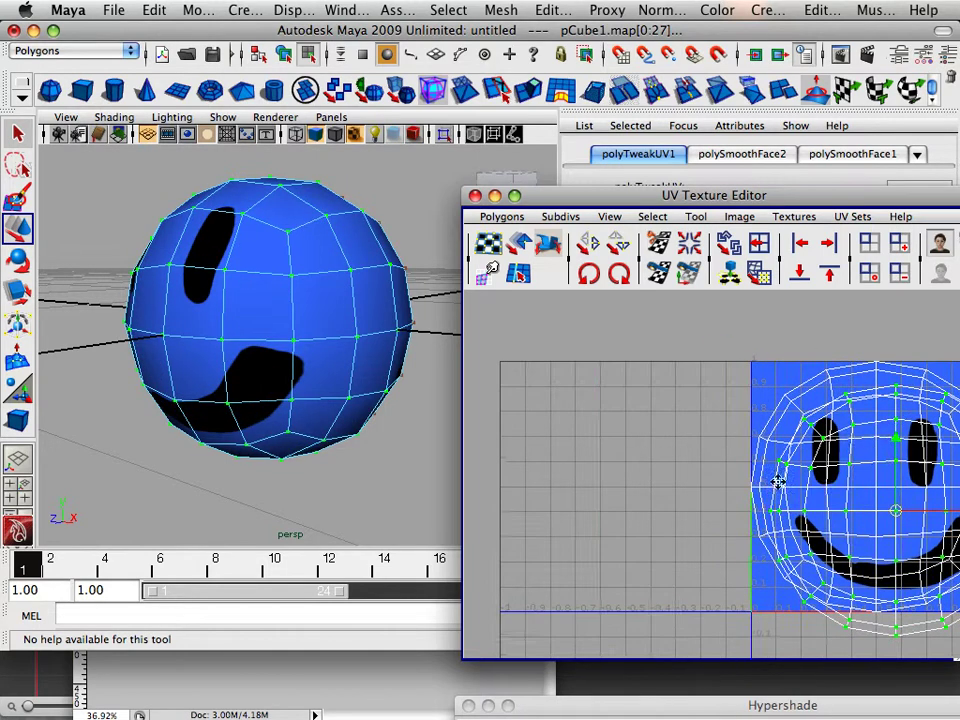
alt+middle_drag(825, 456, 660, 456)
scroll(670, 460, up, 2)
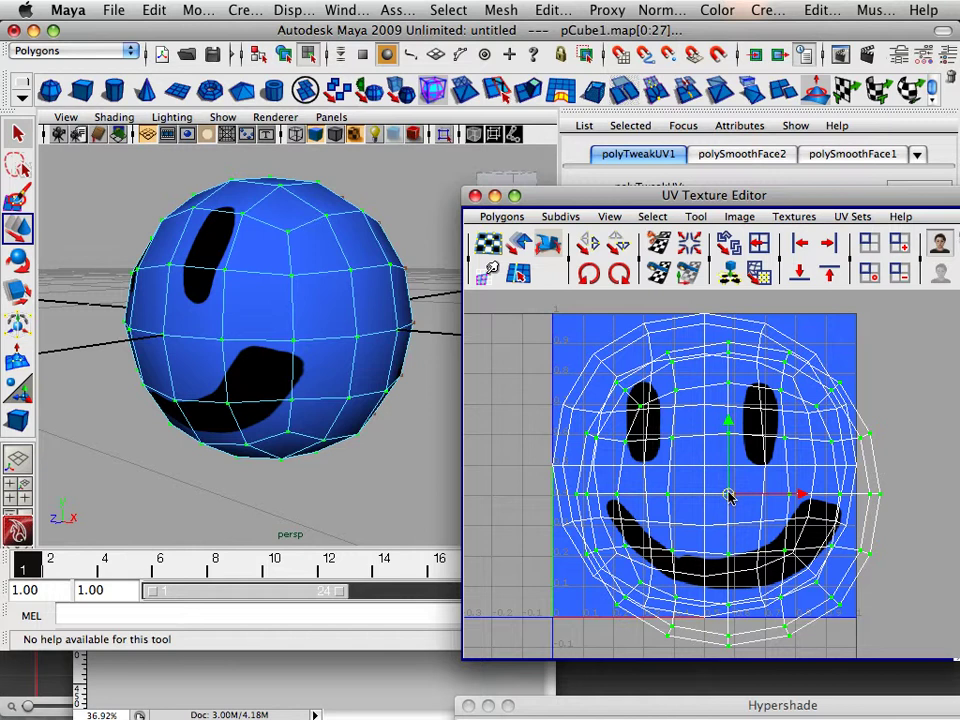
Step: Shrink the separated UV shell, place it in the plain blue upper-right corner of the smiley image and inspect both sides of the sphere
key(r)
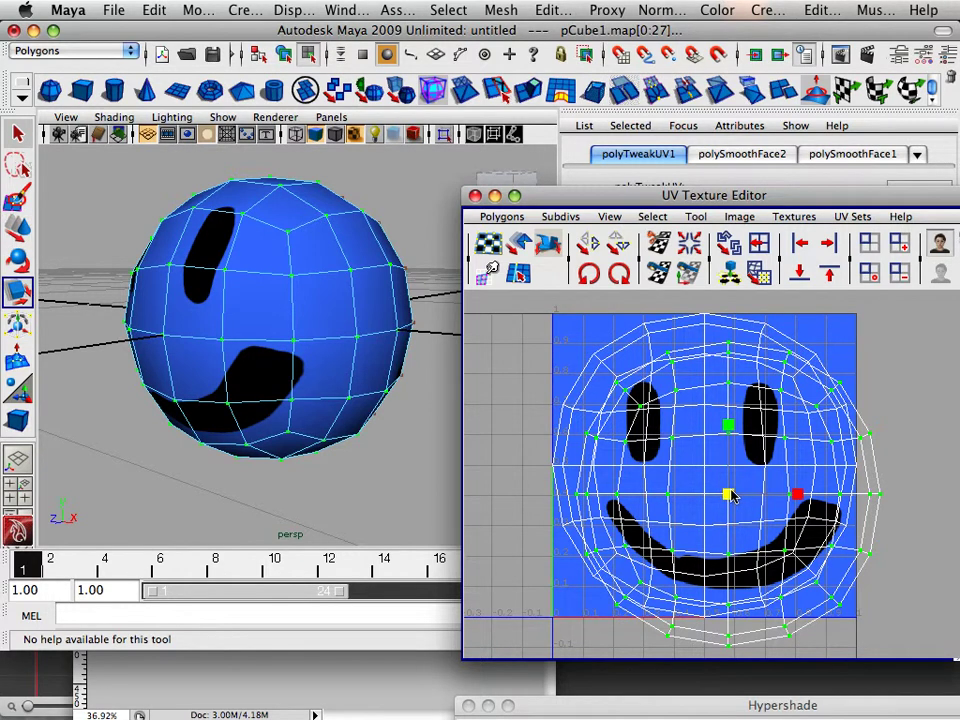
drag(729, 494, 835, 341)
key(w)
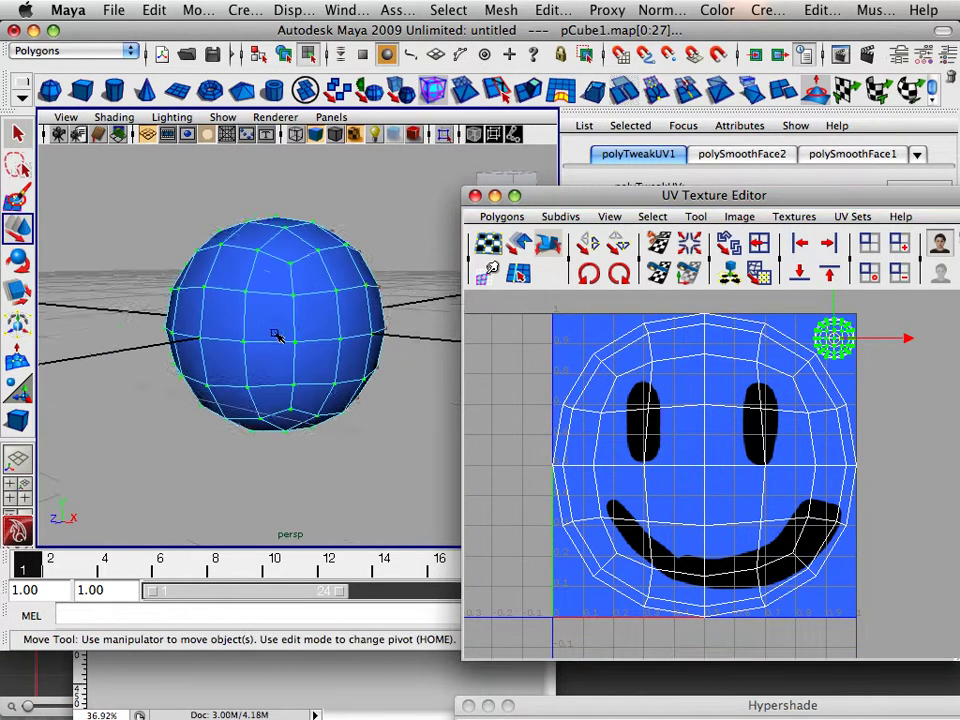
mouse_move(279, 332)
alt+mouse_down()
mouse_move(467, 354)
mouse_move(429, 332)
mouse_move(292, 333)
alt+mouse_up()
alt+right_drag(290, 334, 321, 345)
alt+drag(321, 345, 300, 330)
alt+right_drag(300, 330, 260, 397)
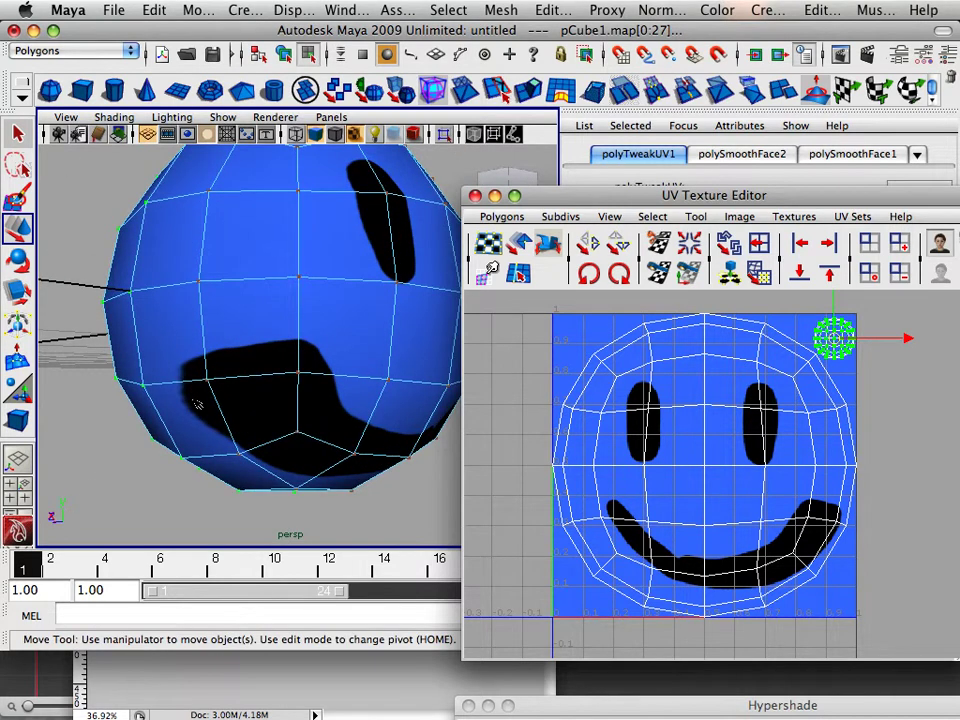
Step: Switch to edge selection and select an edge in the outer ring of the large UV shell, beside the smiley's left eye
right_click(595, 436)
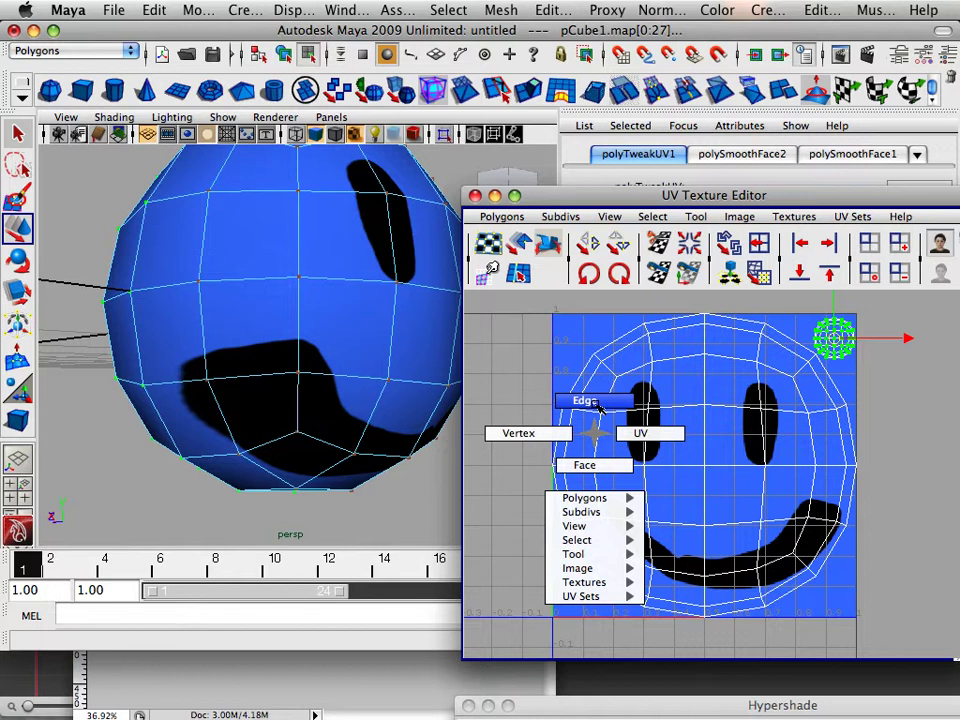
click(598, 402)
scroll(683, 428, up, 3)
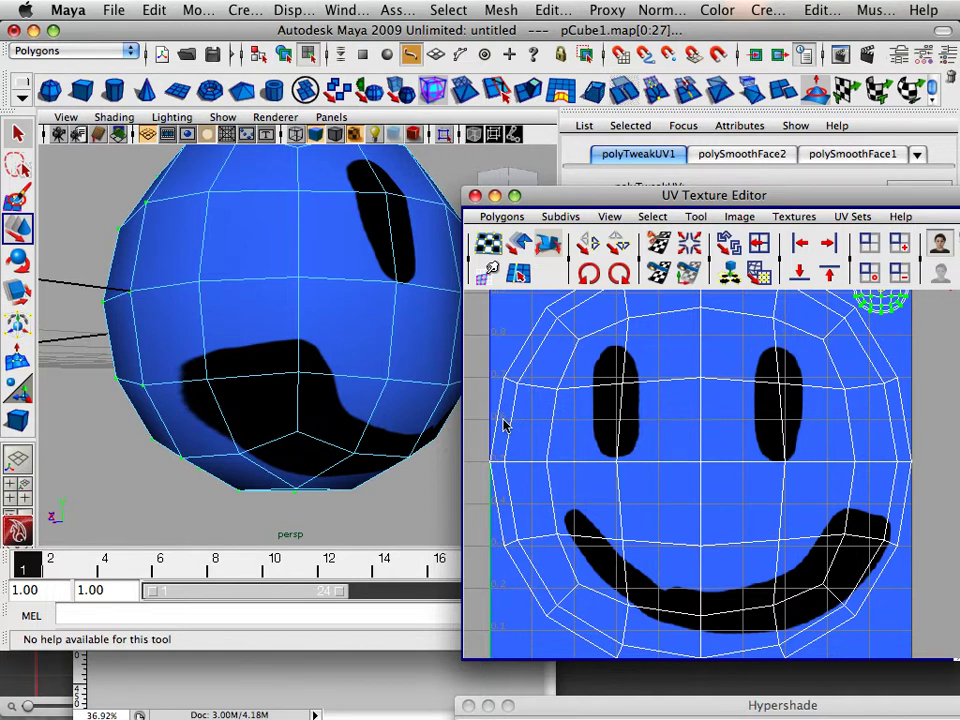
alt+drag(246, 388, 240, 315)
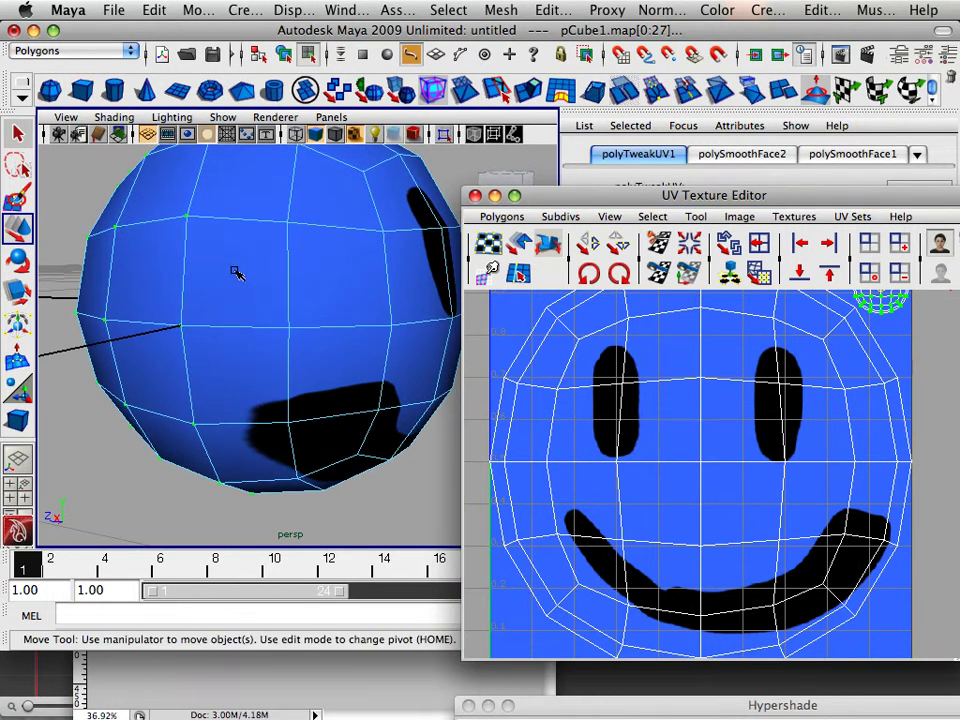
scroll(236, 272, down, 2)
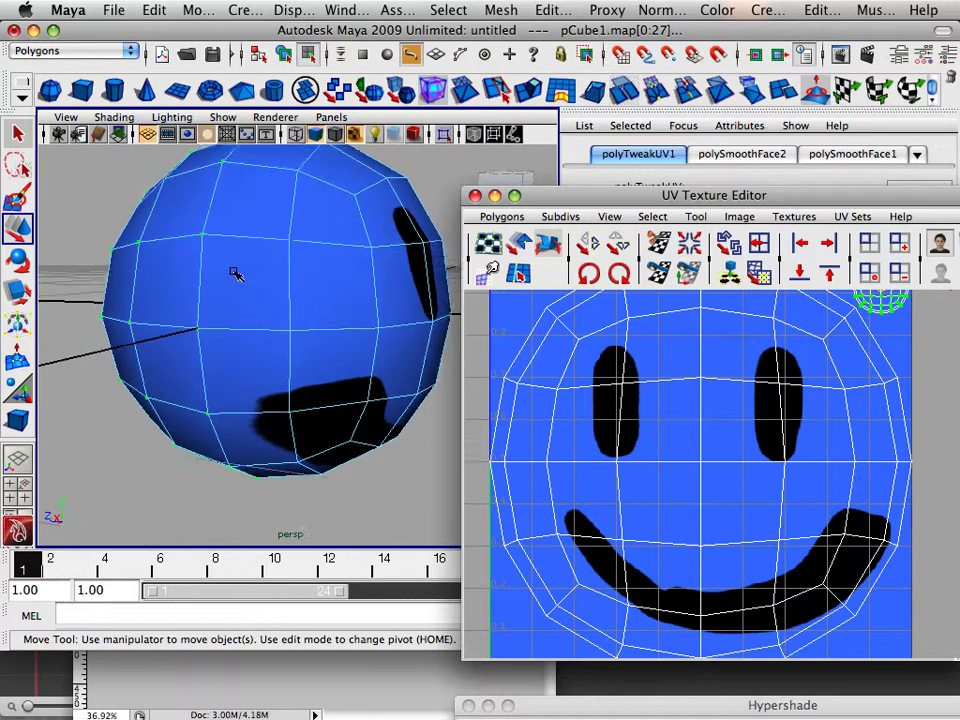
scroll(552, 458, down, 3)
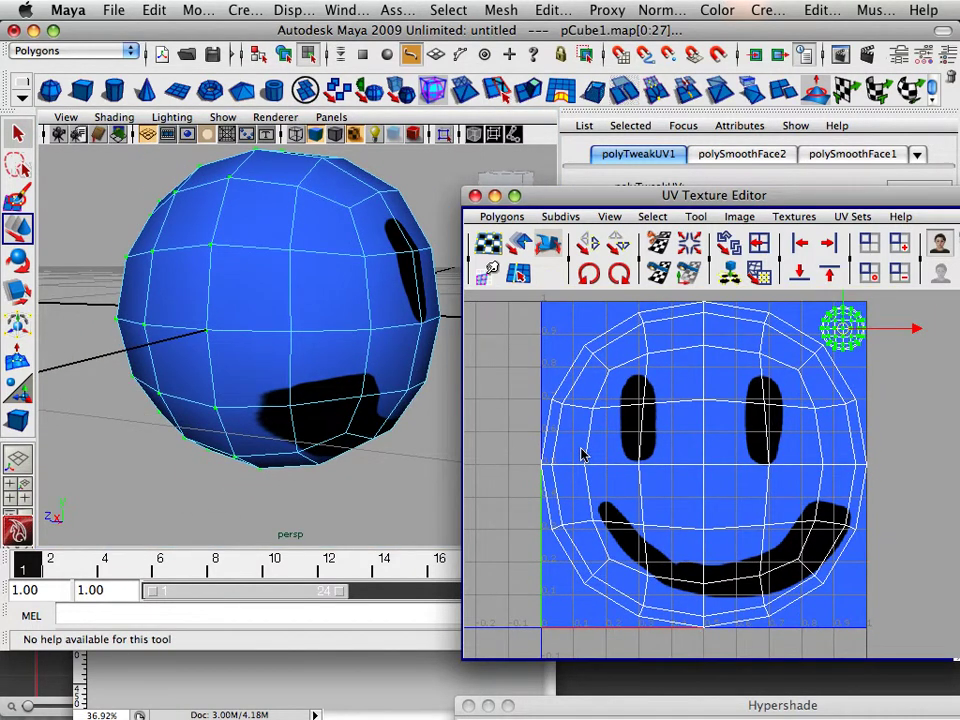
right_drag(579, 452, 568, 394)
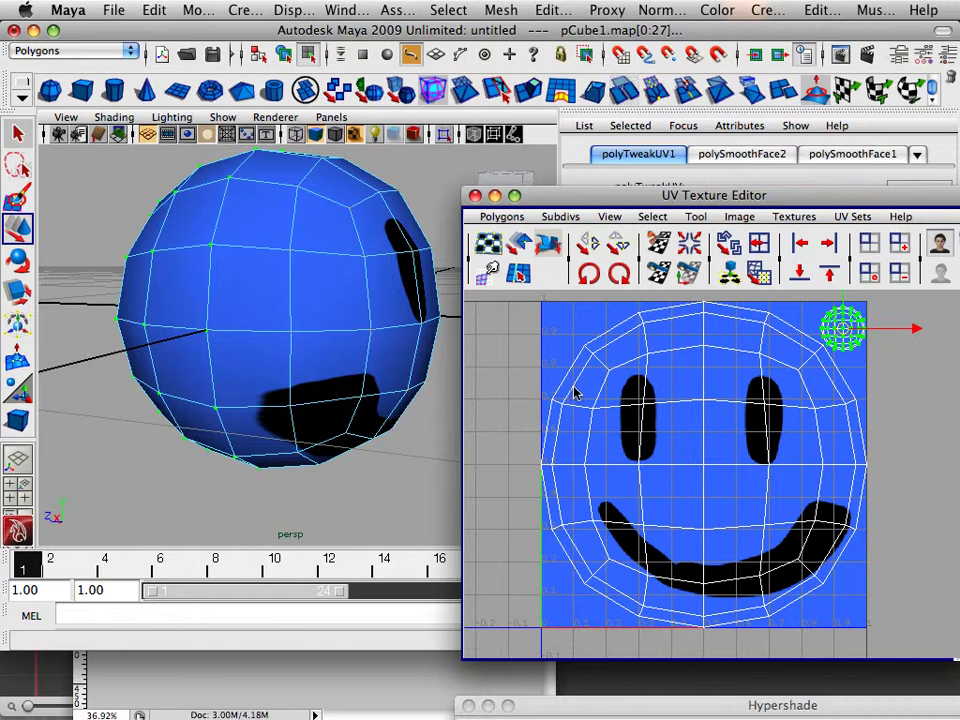
click(566, 386)
click(566, 384)
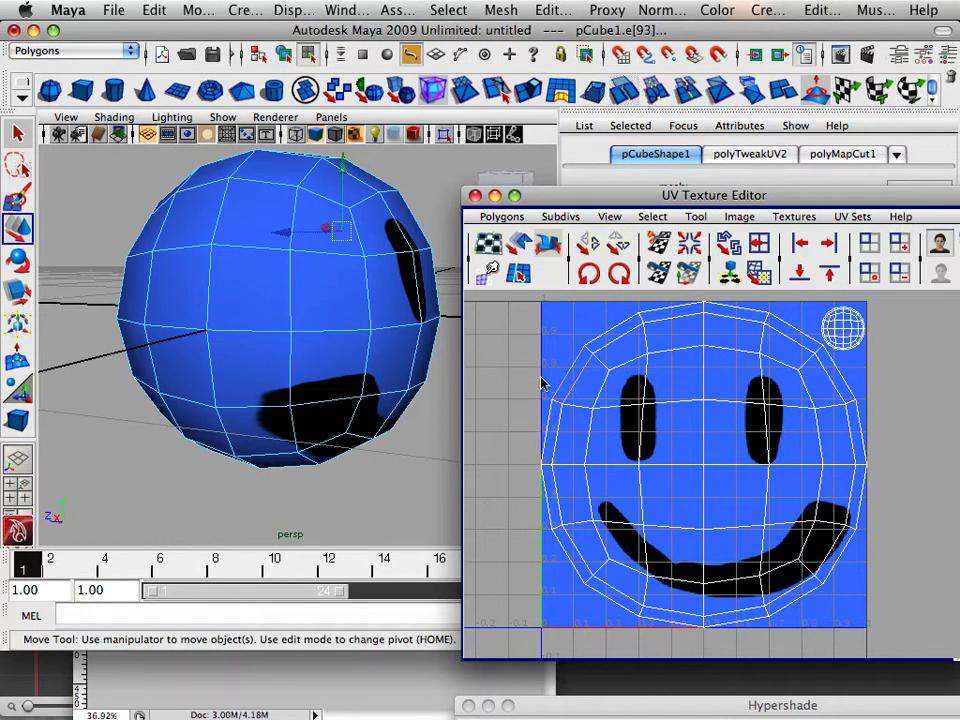
alt+right_drag(573, 394, 567, 396)
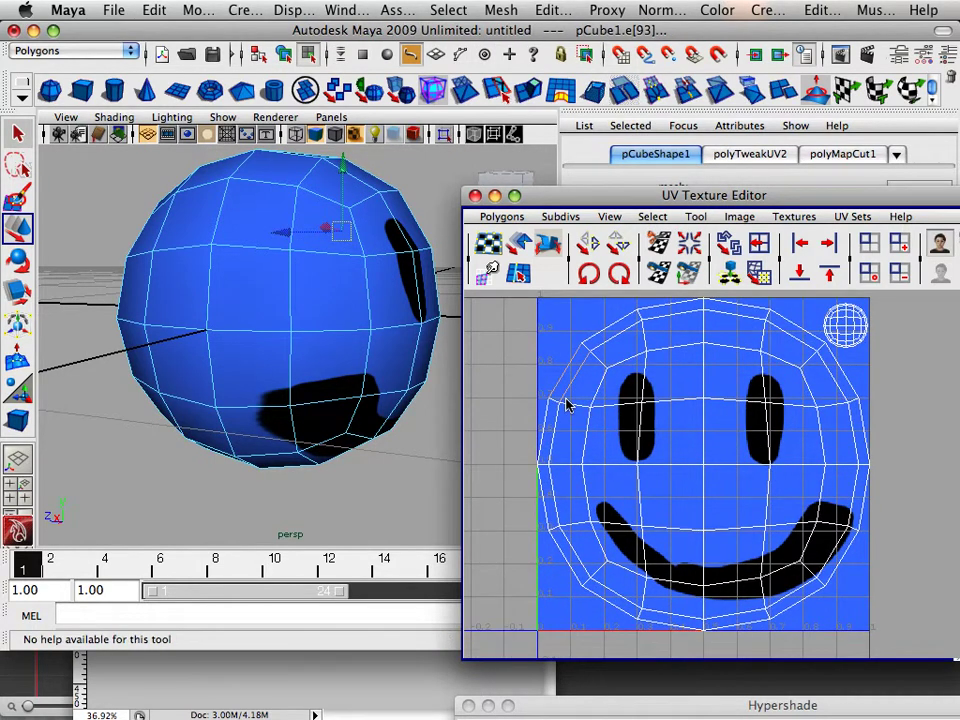